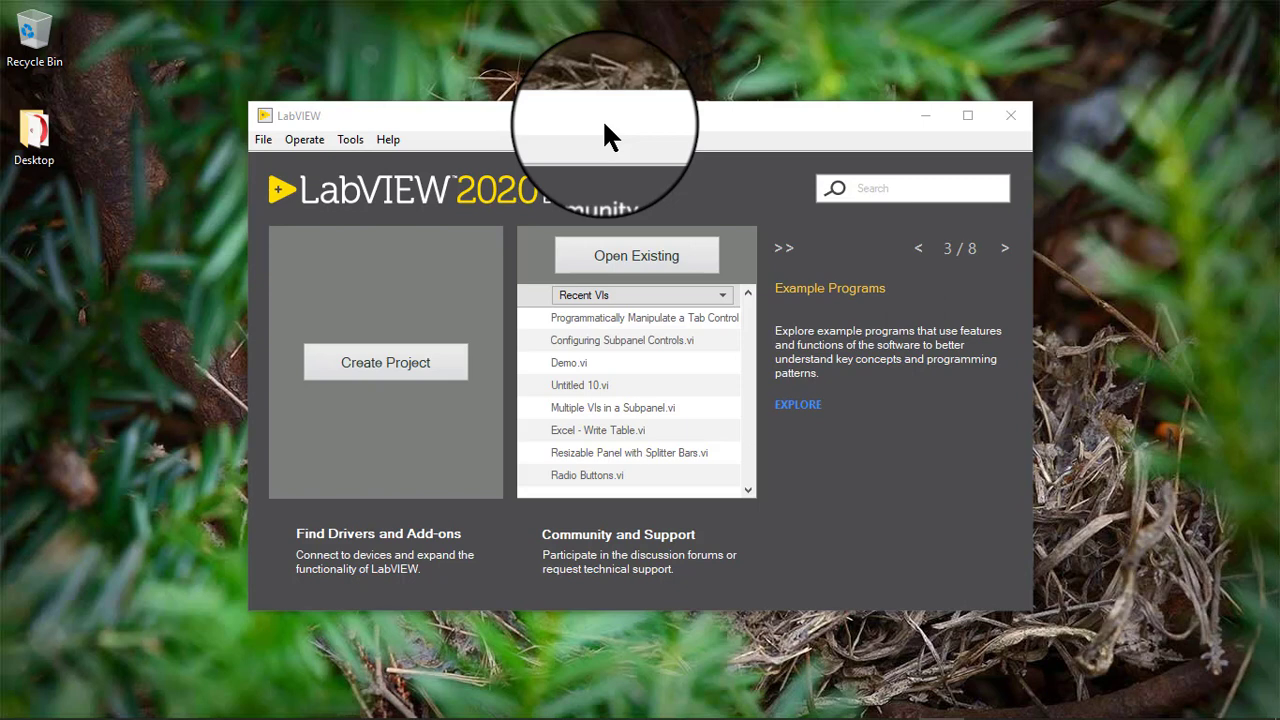
Create a new blank VI and place a widened DAQmx Task Name control on its front panel
click(610, 130)
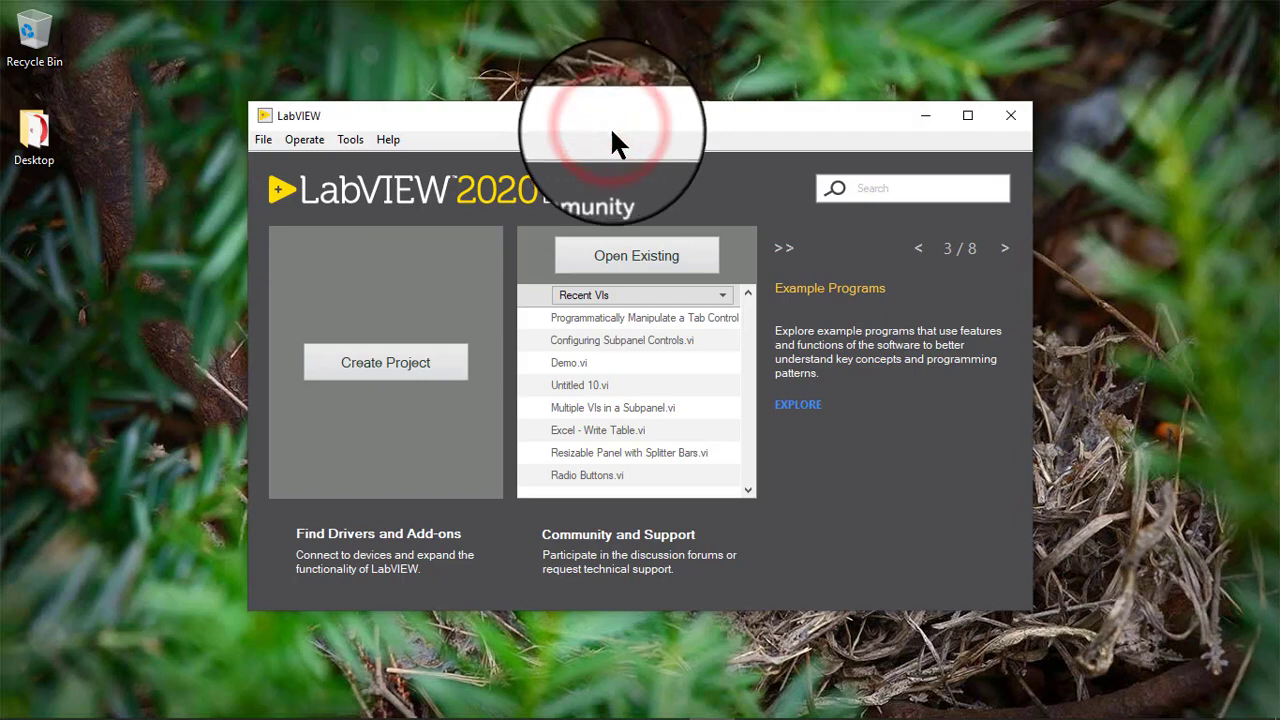
key(ctrl+n)
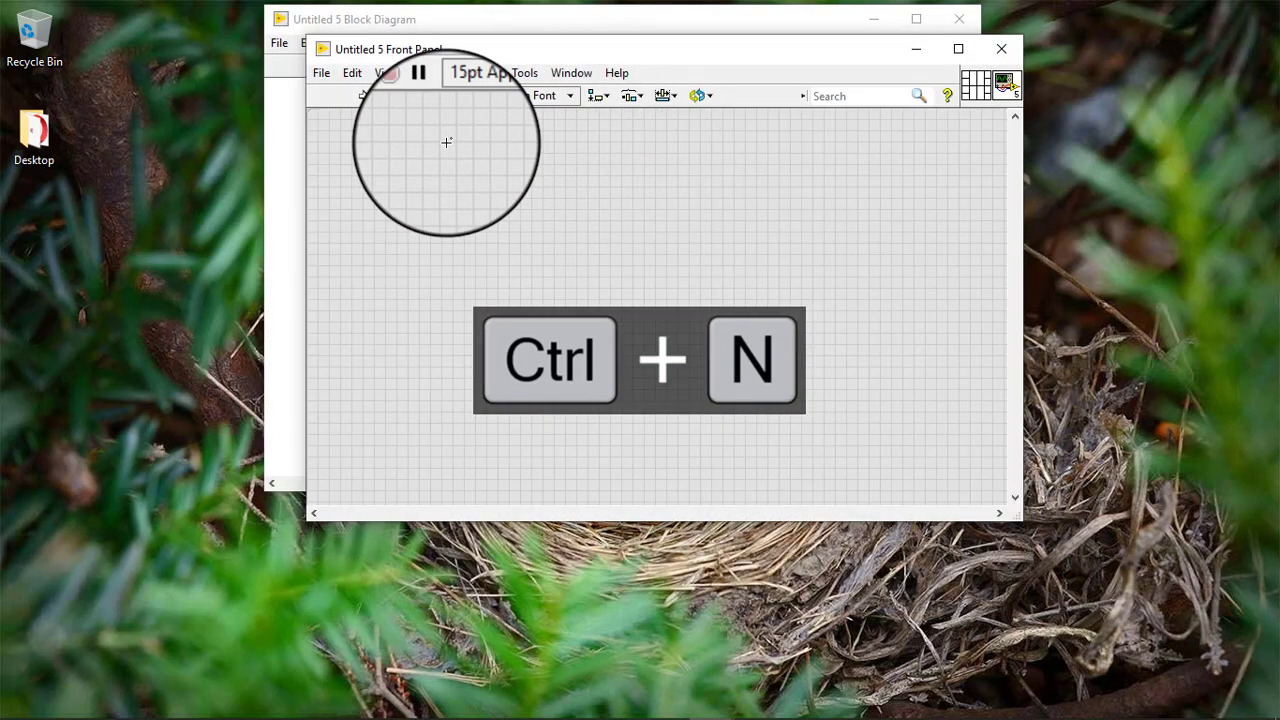
right_click(447, 142)
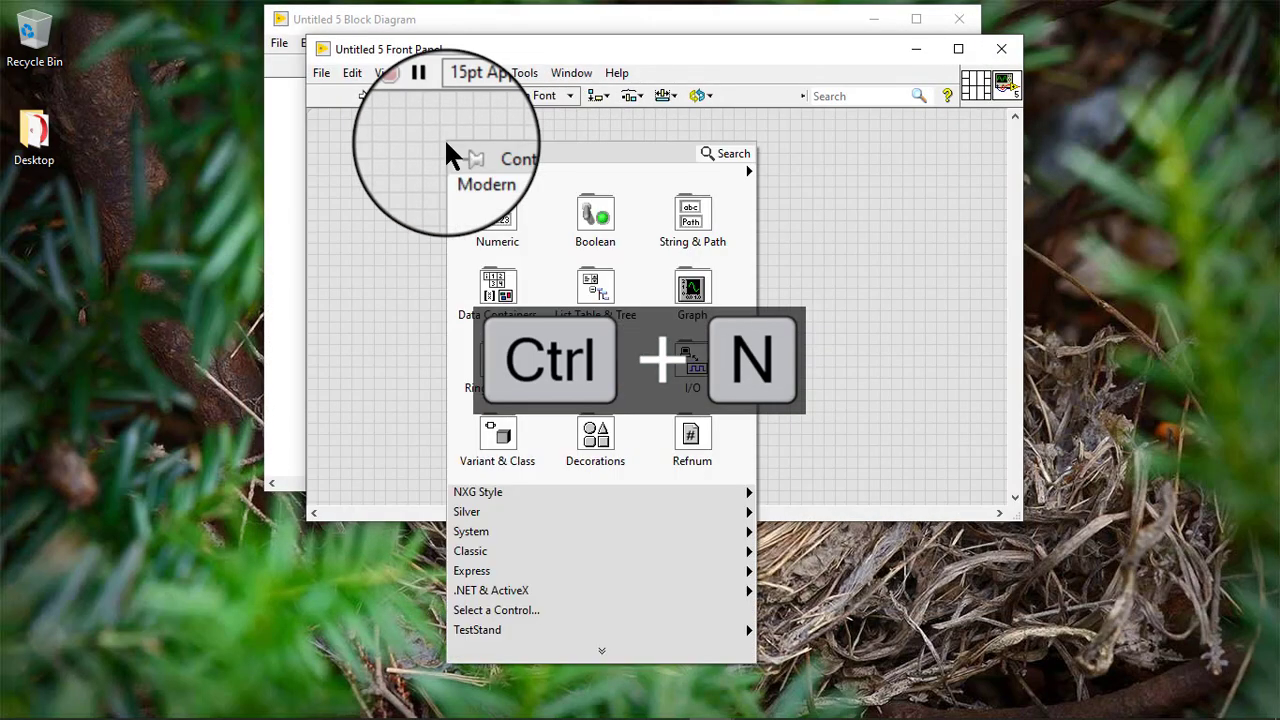
mouse_move(693, 364)
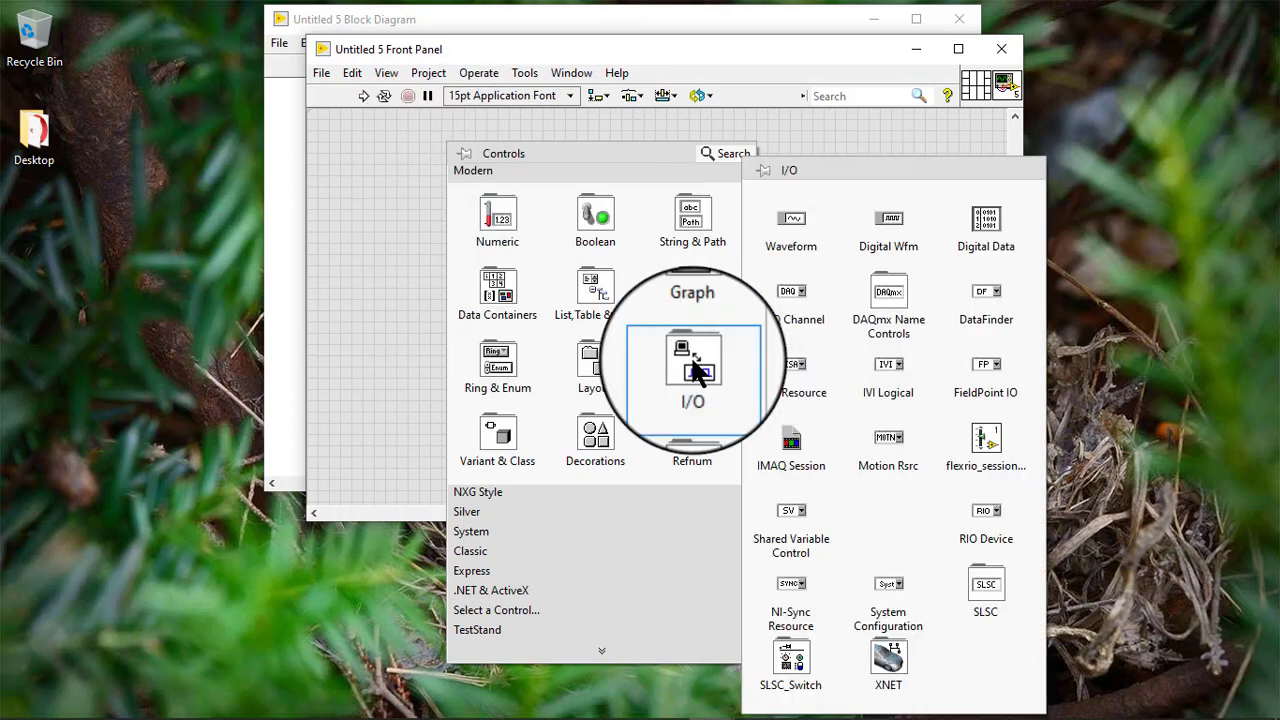
mouse_move(900, 300)
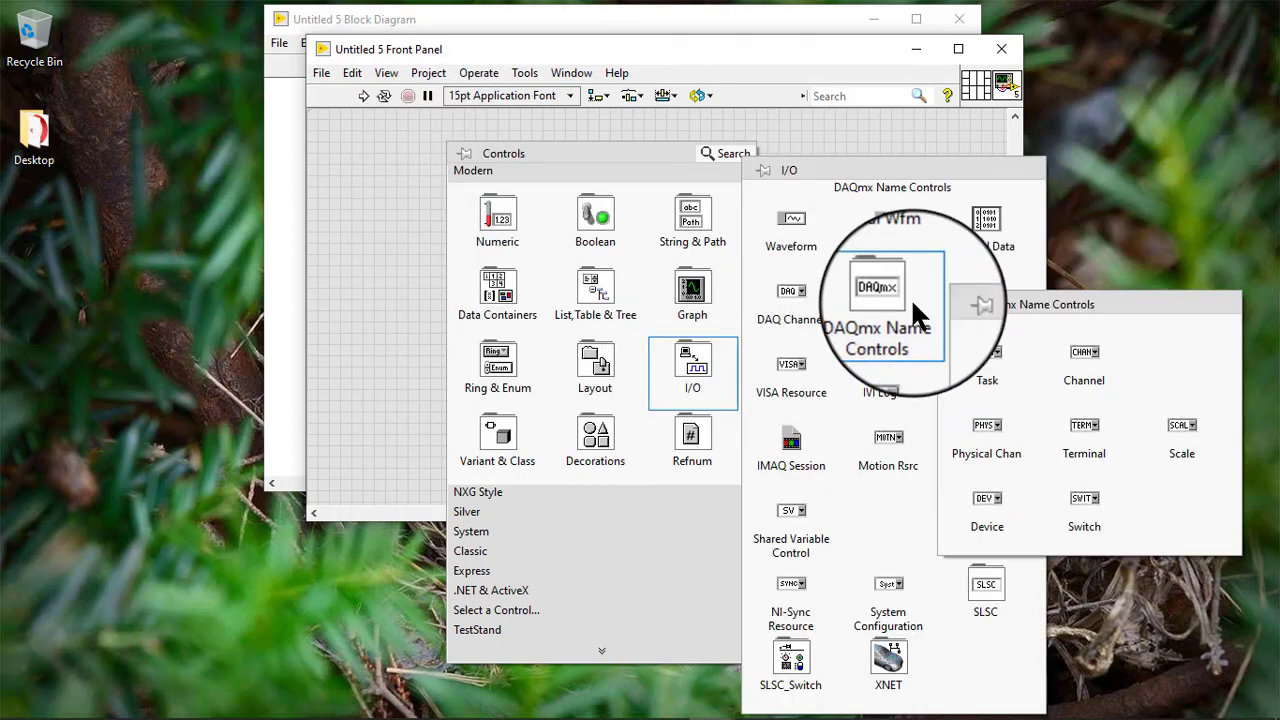
click(985, 365)
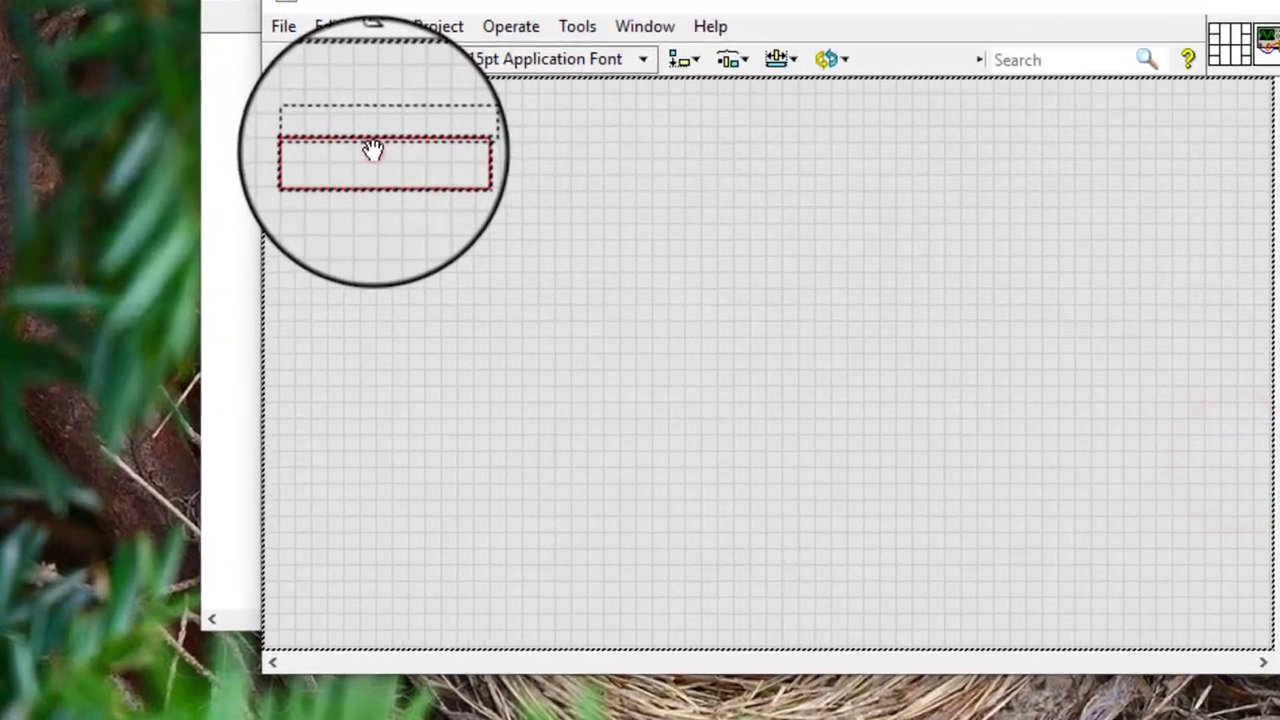
click(372, 150)
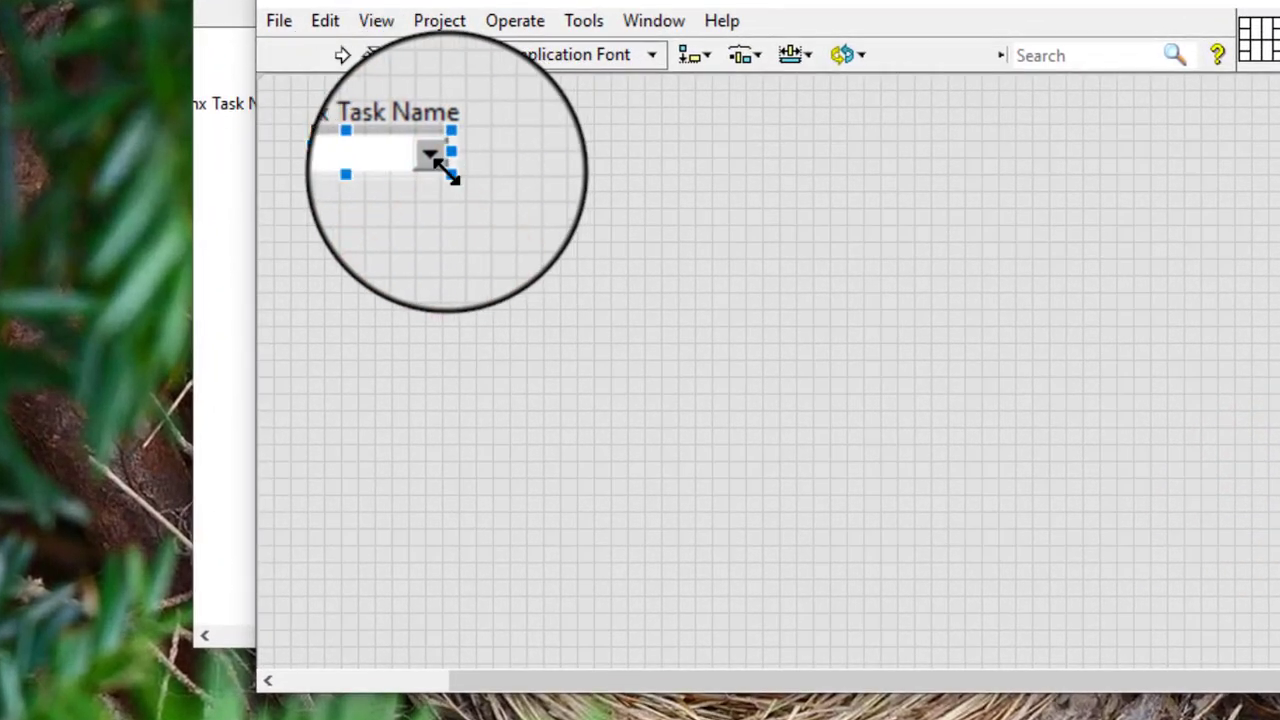
drag(447, 172, 739, 210)
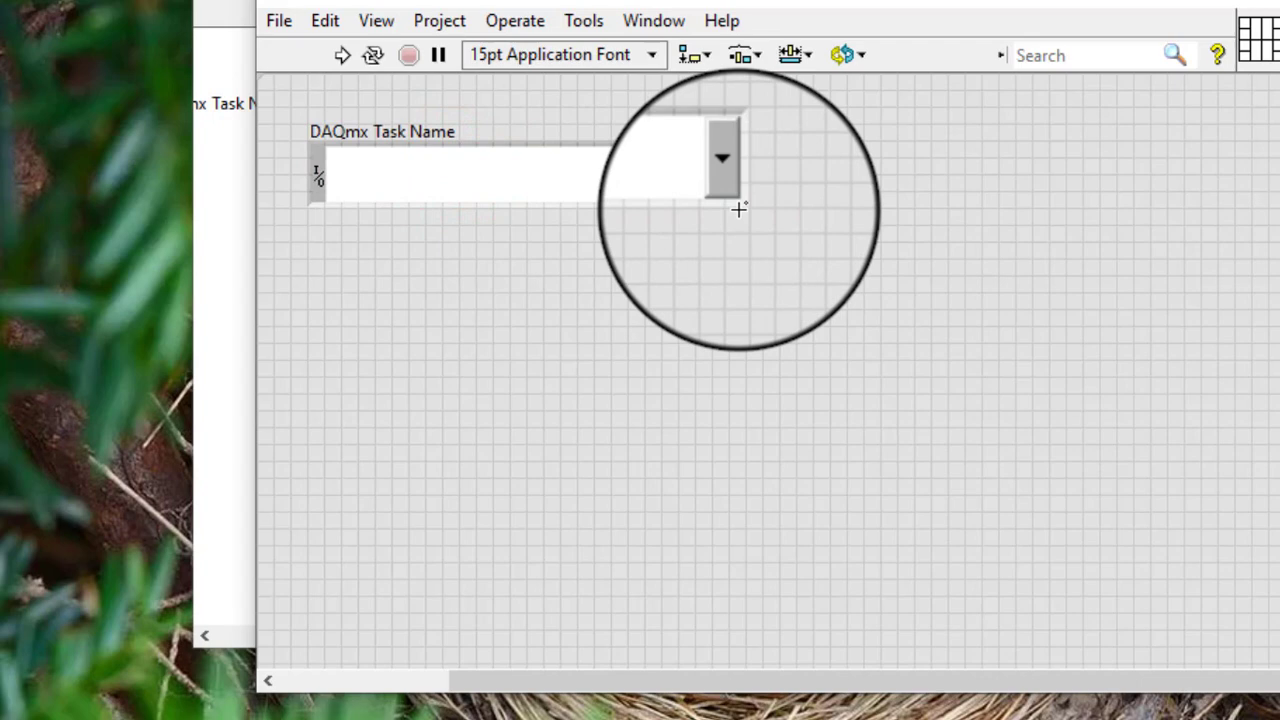
Set the DAQmx Task Name control to MyVoltageTask_2
click(737, 205)
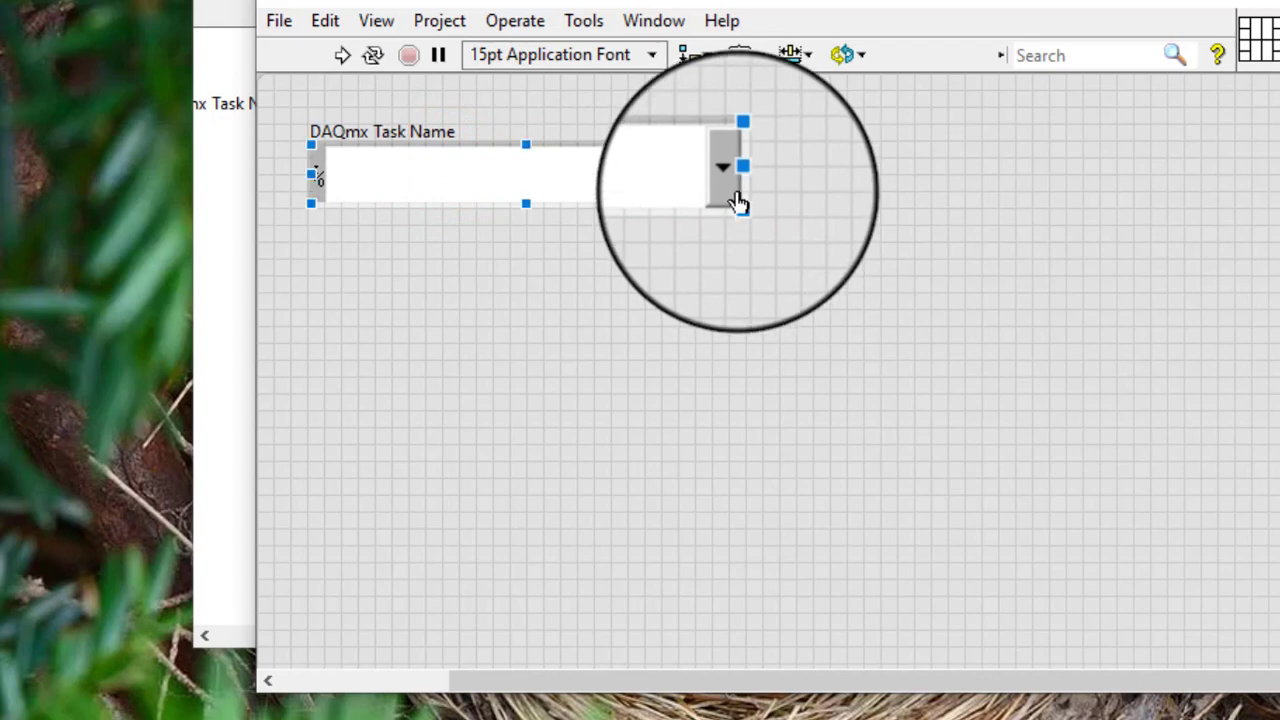
click(737, 203)
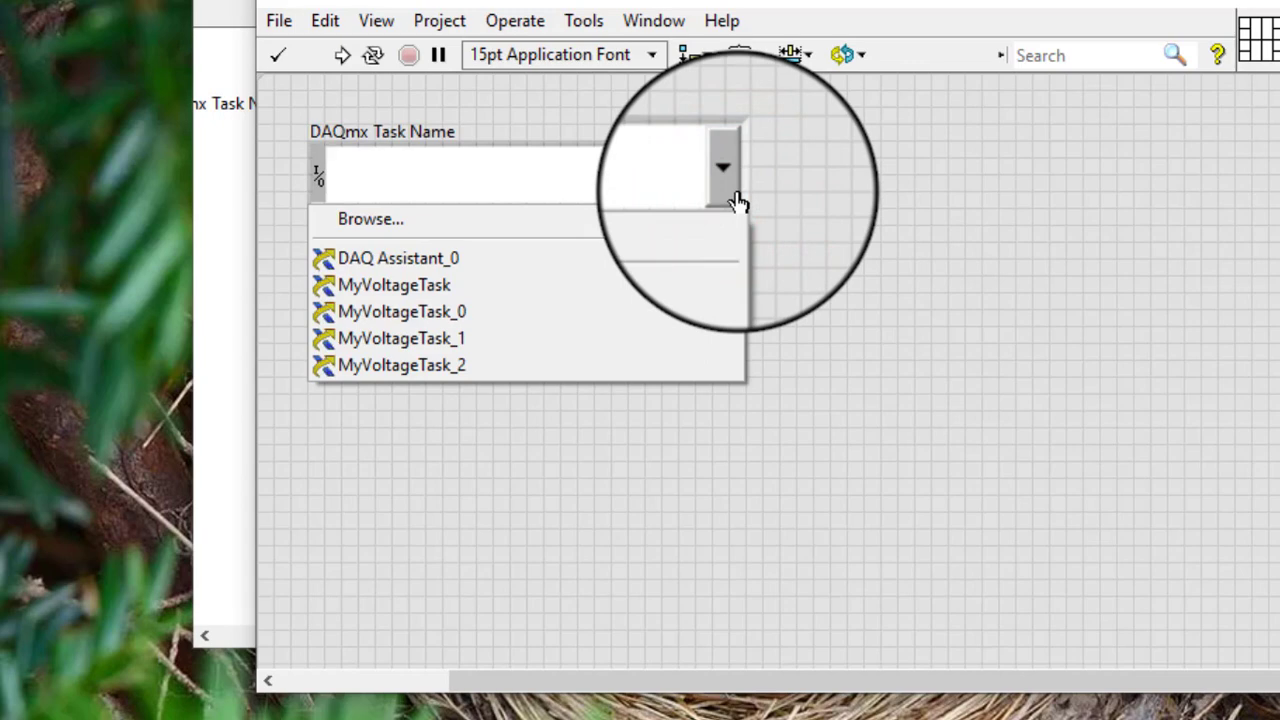
click(541, 369)
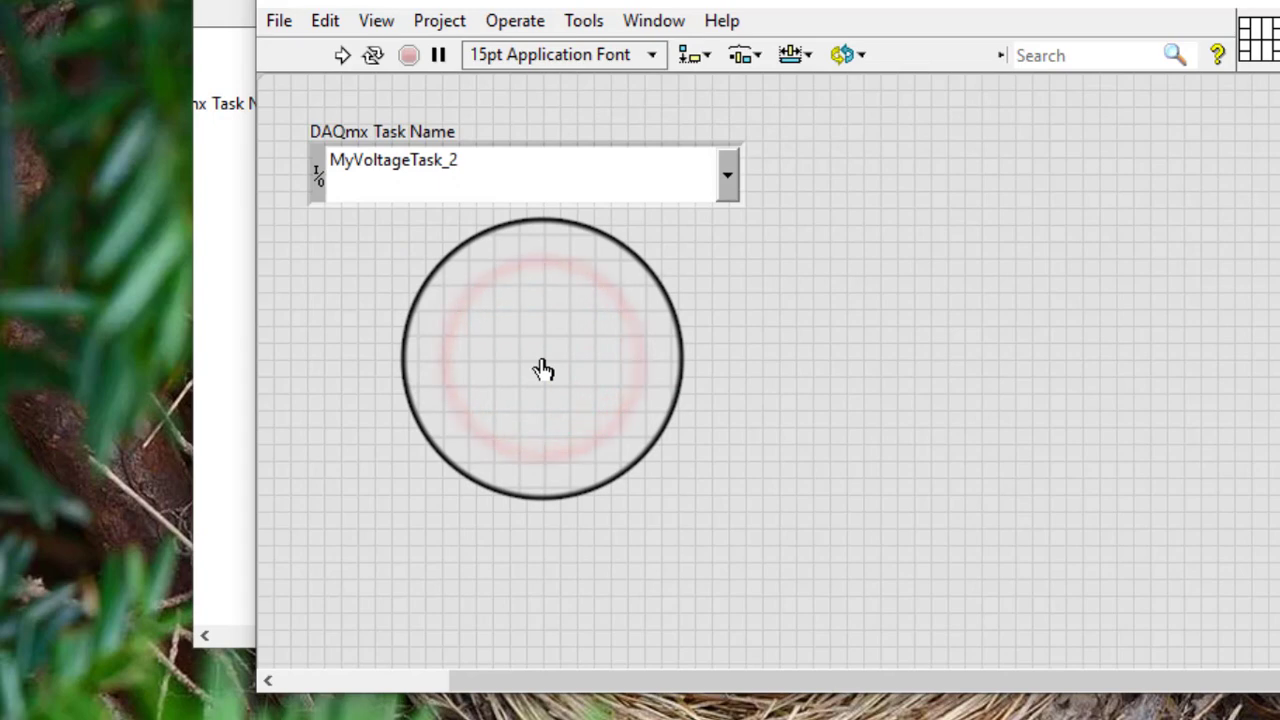
drag(526, 154, 286, 155)
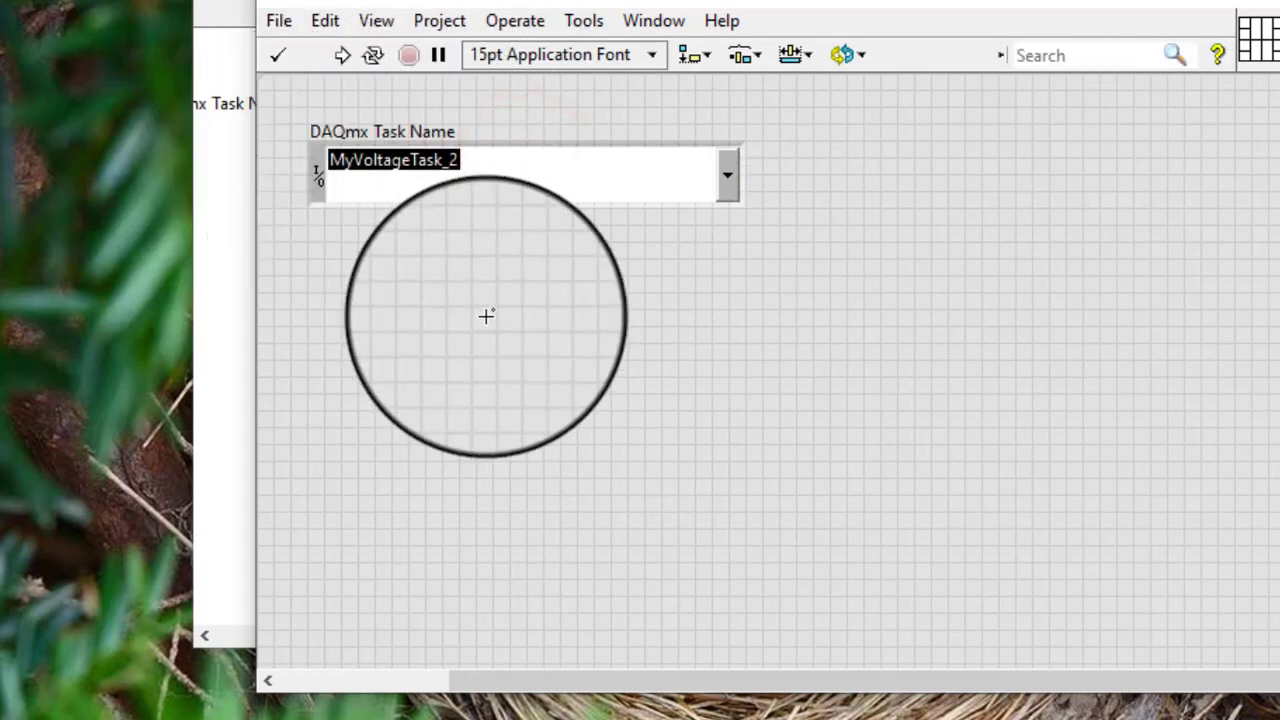
click(490, 317)
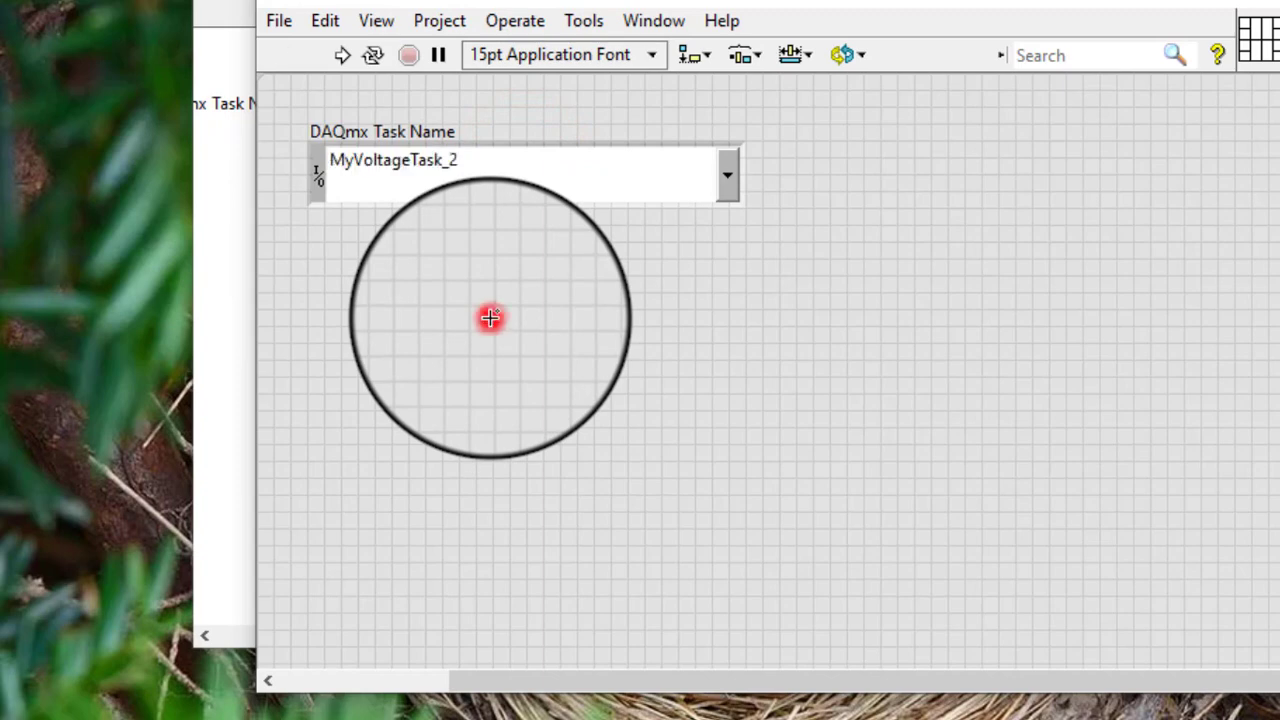
Open MyVoltageTask_2 in the DAQ Assistant with Edit NI-DAQmx Task
right_click(604, 173)
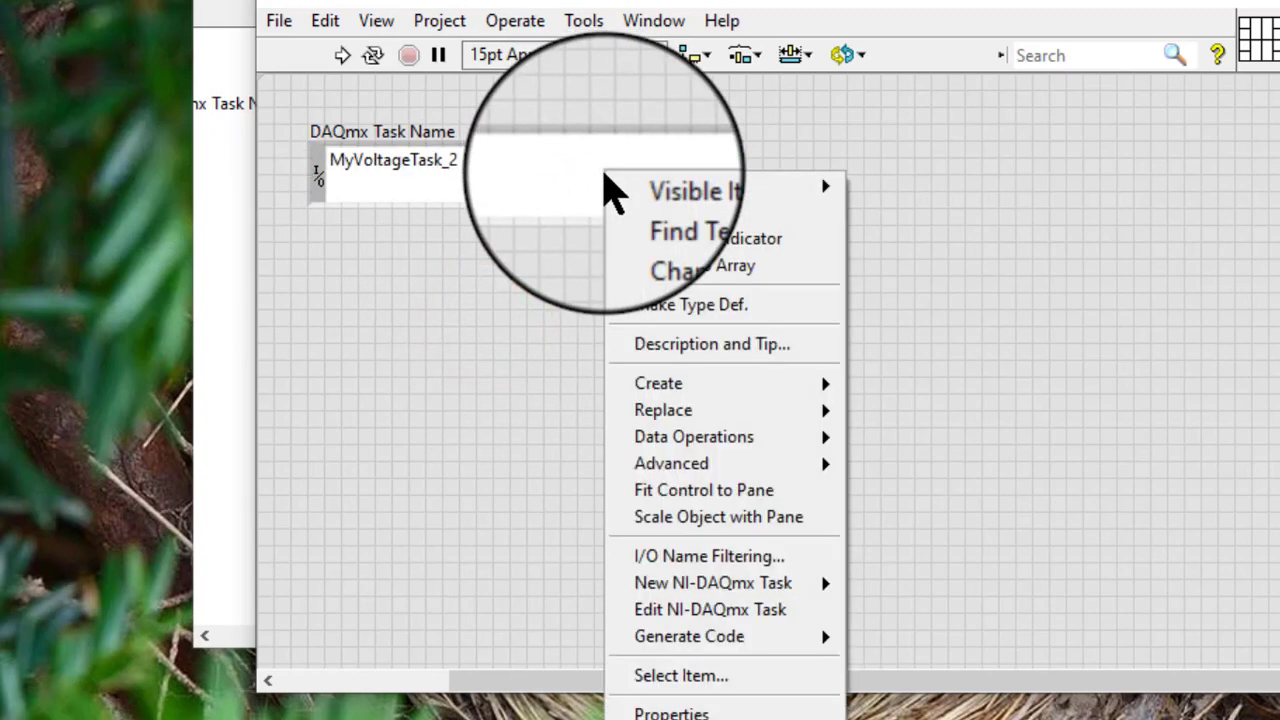
click(812, 615)
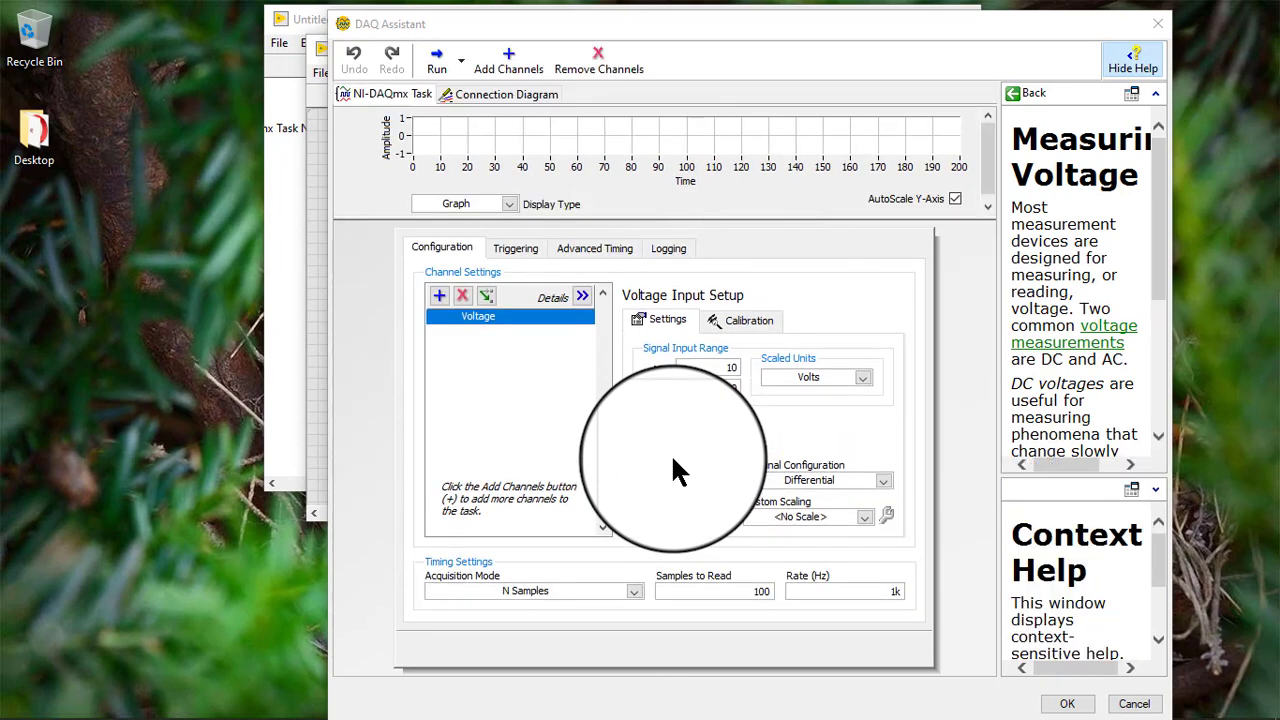
Review the Triggering and Advanced Timing tabs, then enable TDMS logging to test.tdms
click(751, 24)
drag(751, 24, 711, 15)
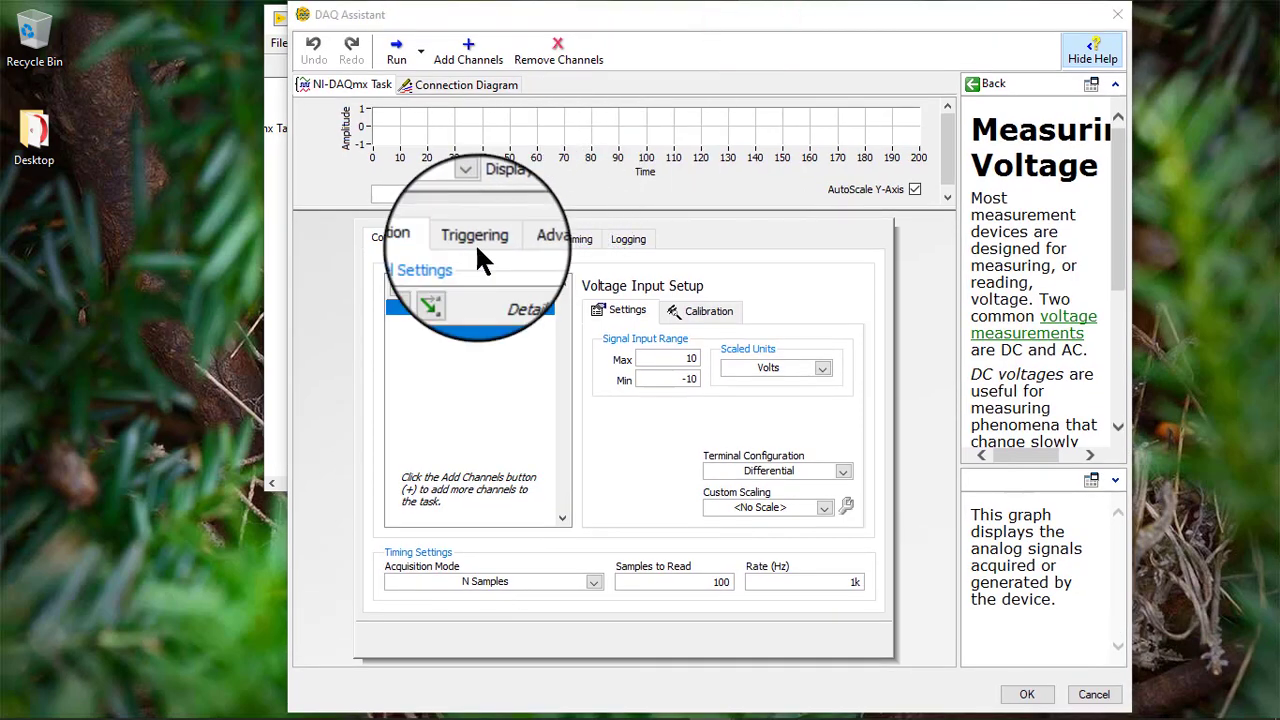
click(473, 238)
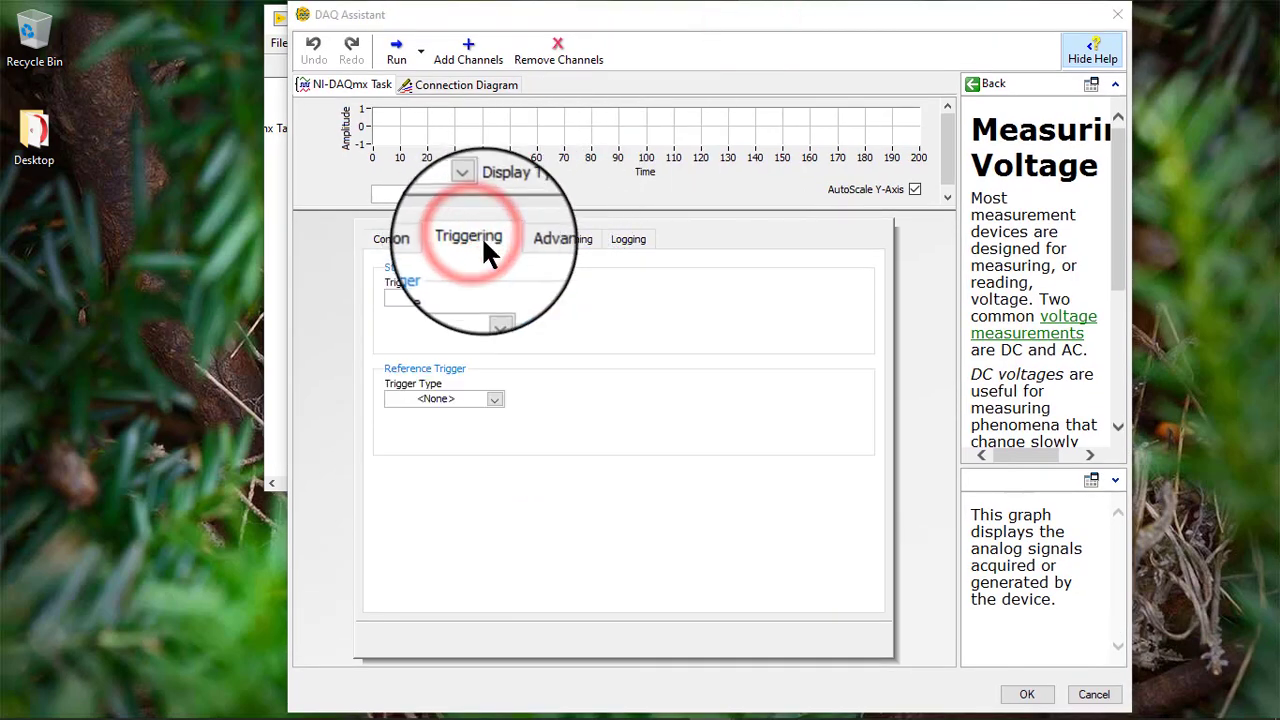
click(556, 250)
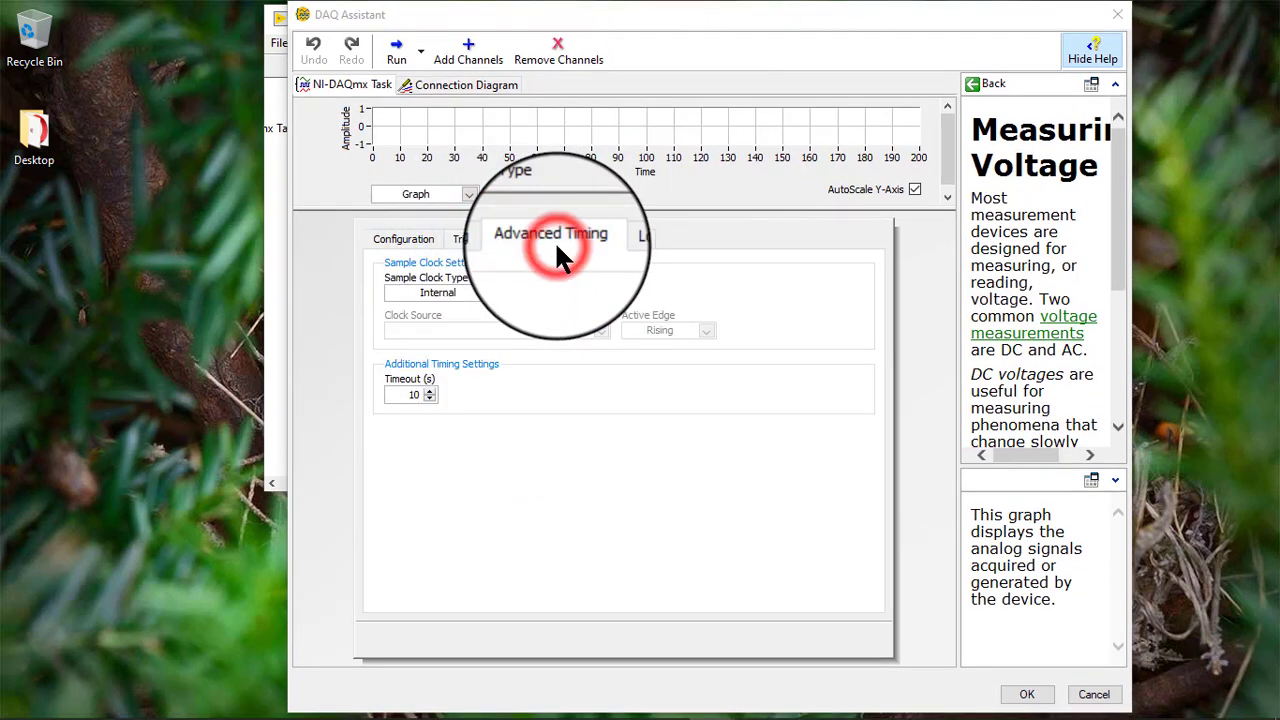
click(634, 250)
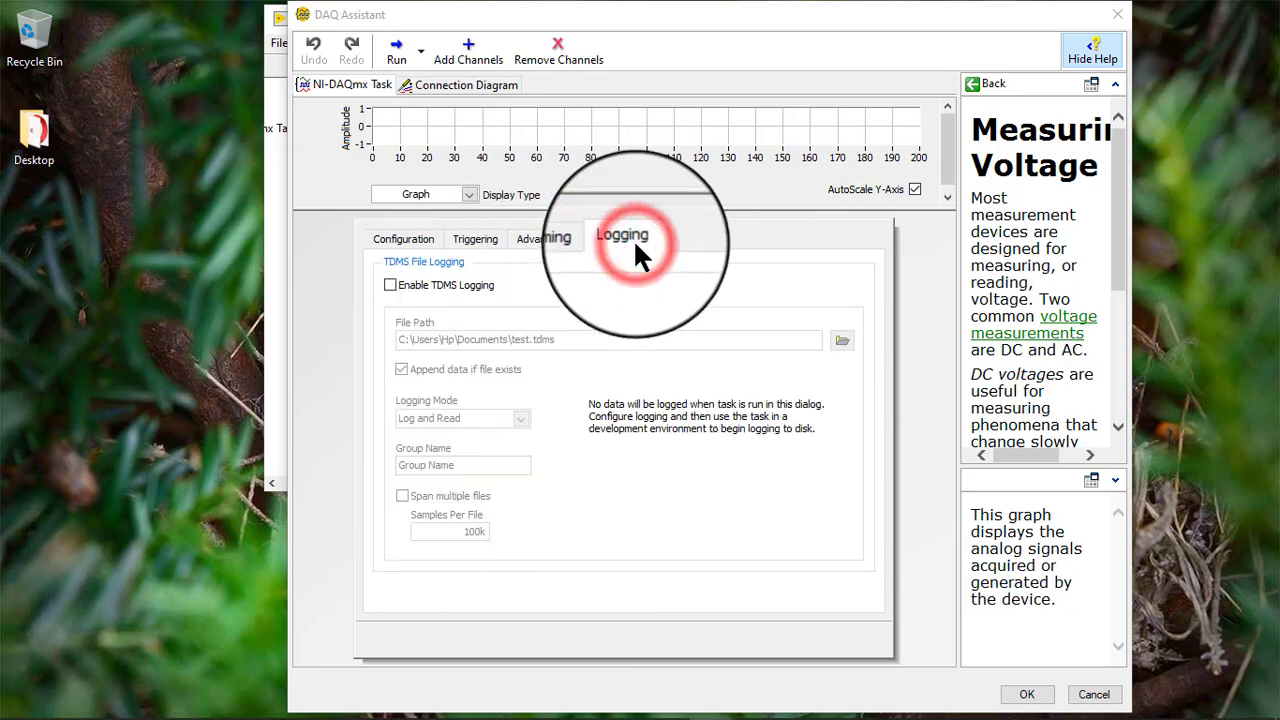
mouse_move(470, 283)
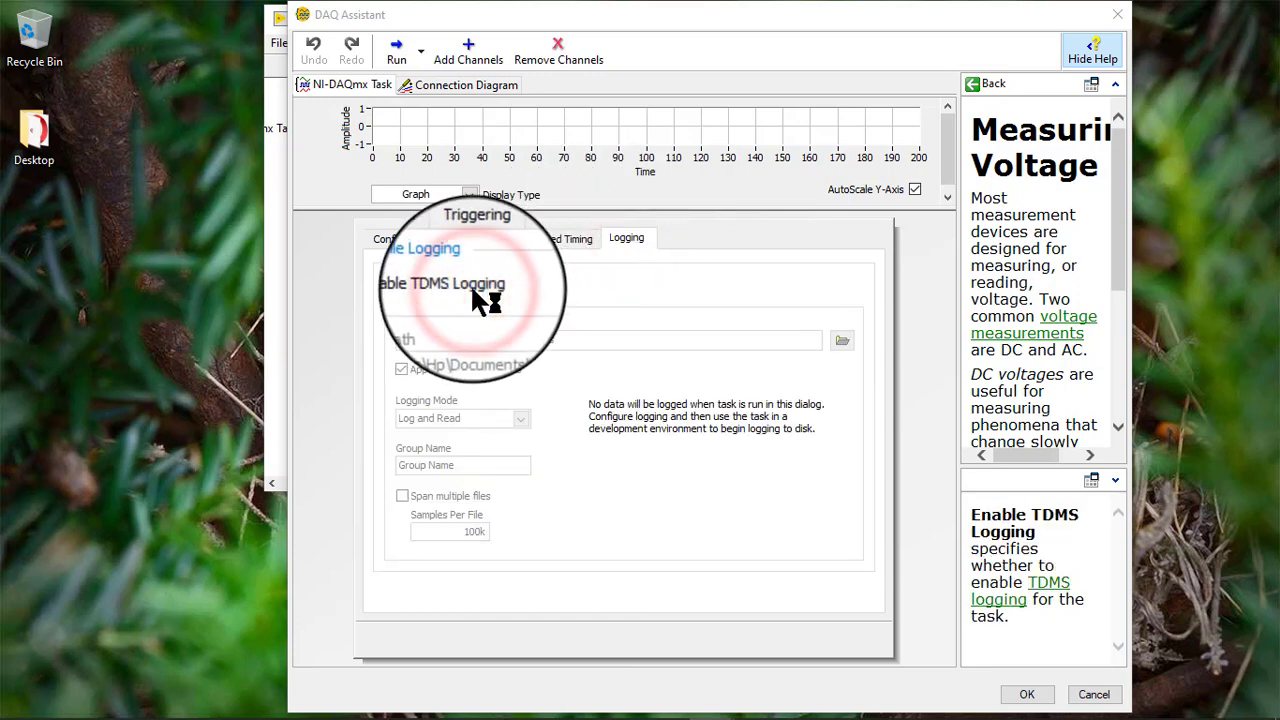
click(470, 283)
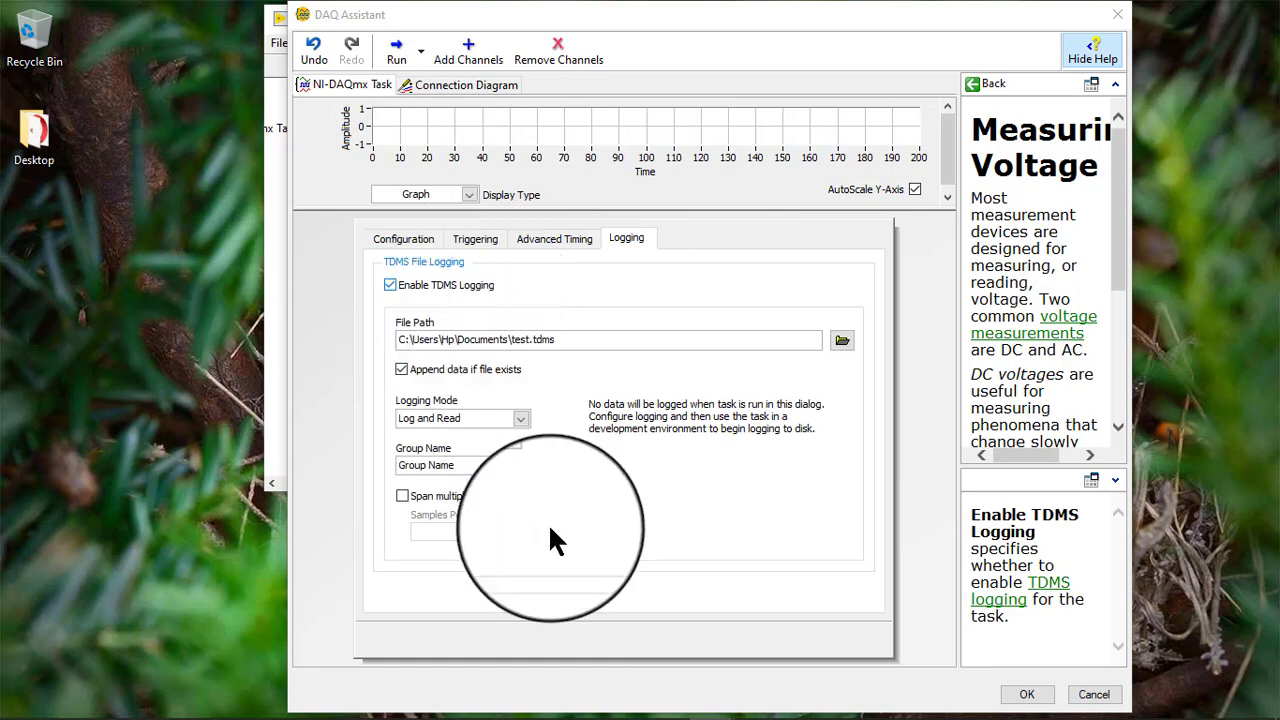
Accept the edited task in the DAQ Assistant and bring up Windows search
click(1030, 697)
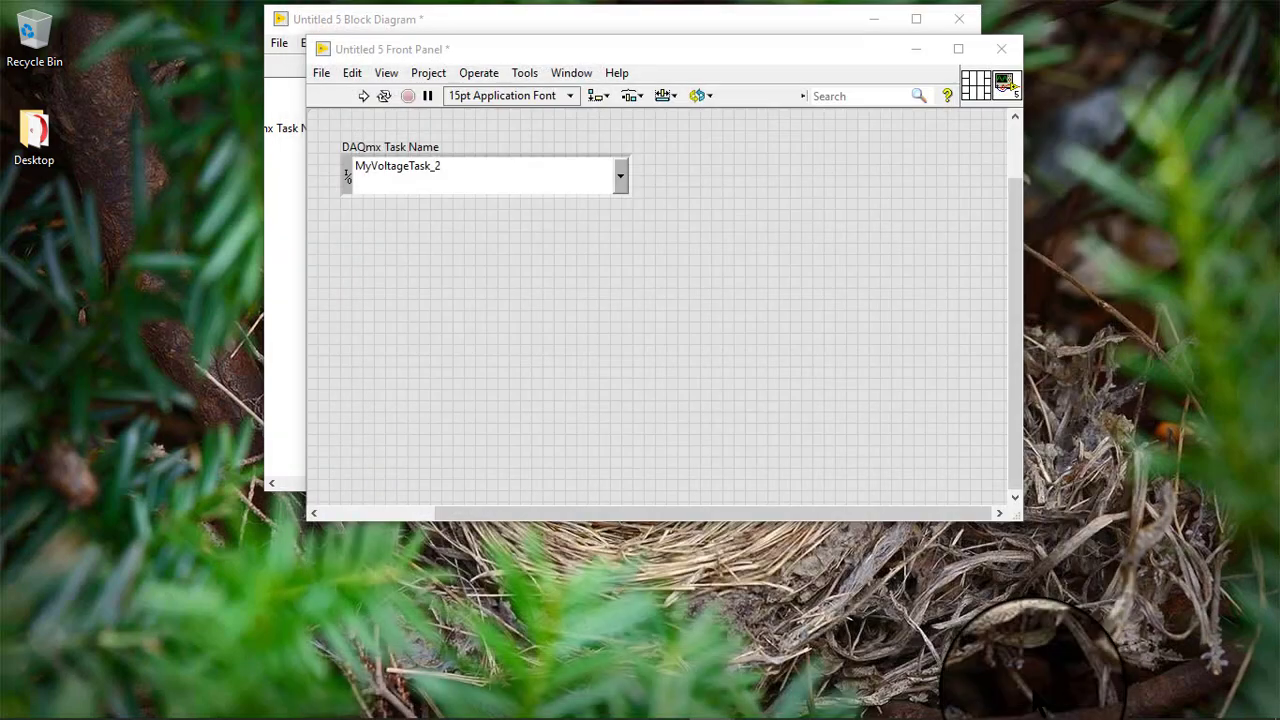
click(529, 277)
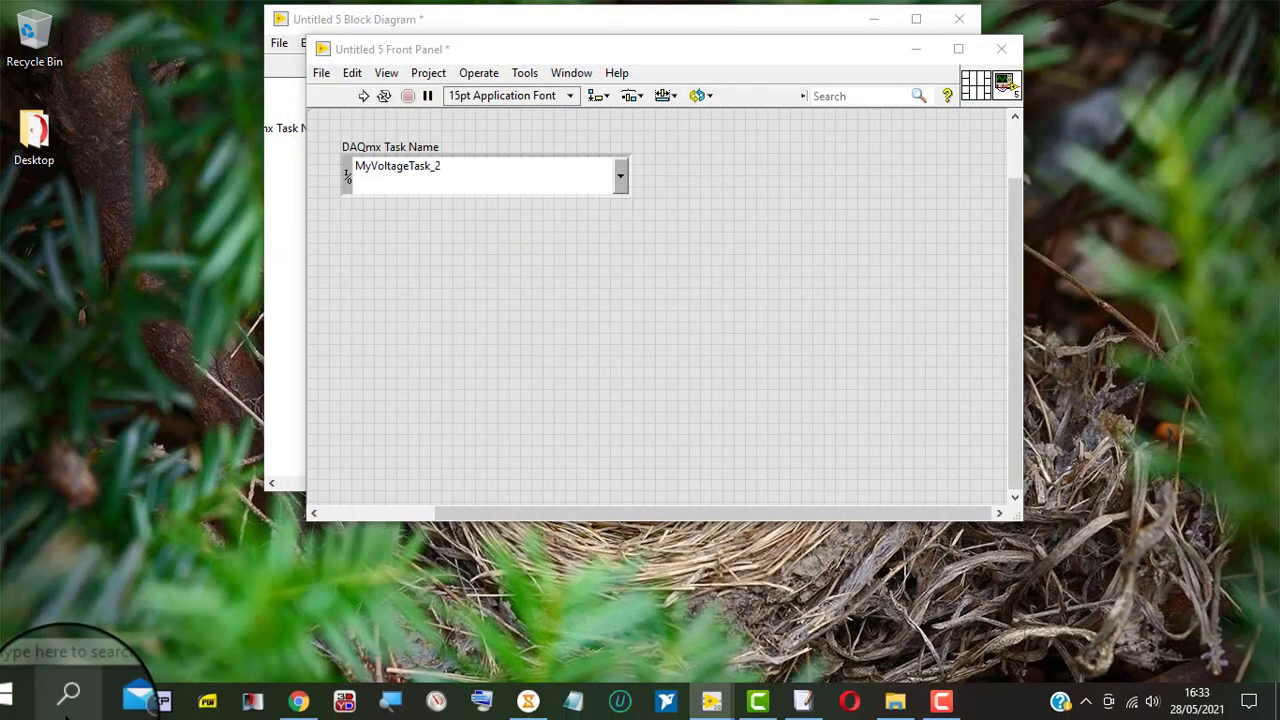
click(68, 710)
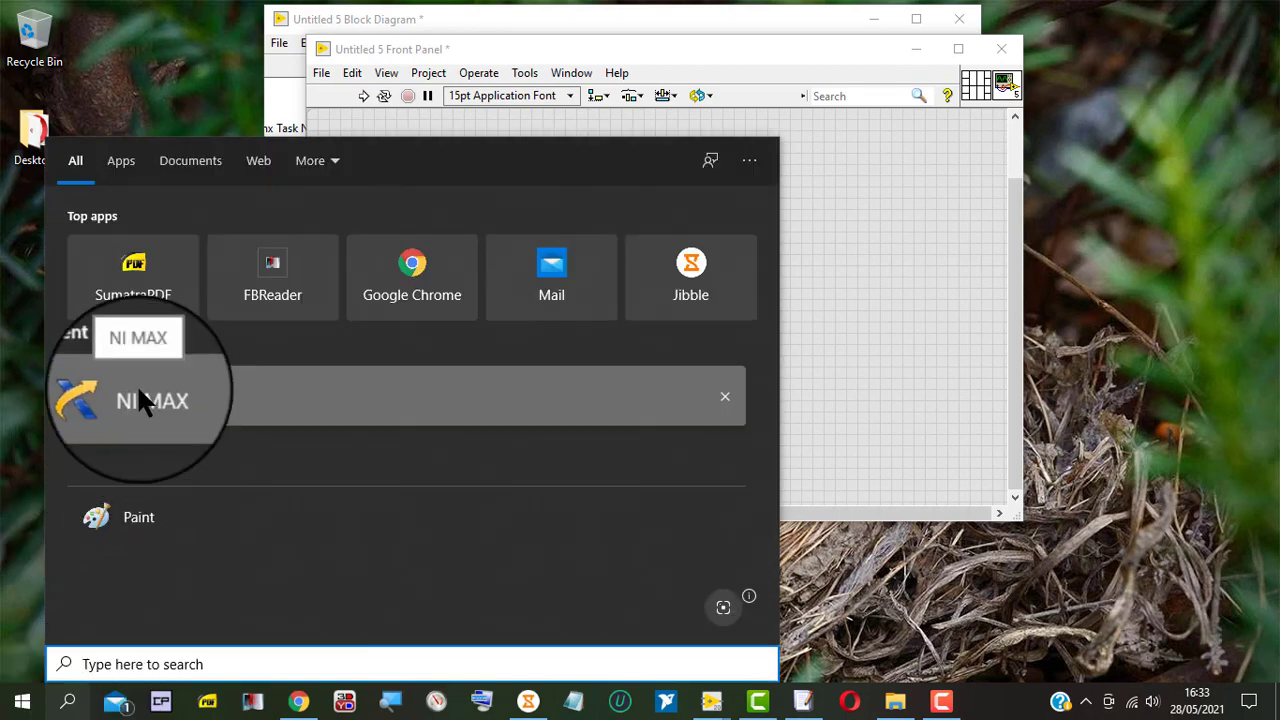
Launch NI MAX and browse Data Neighborhood to NI-DAQmx Tasks, selecting MyVoltageTask without renaming
click(139, 391)
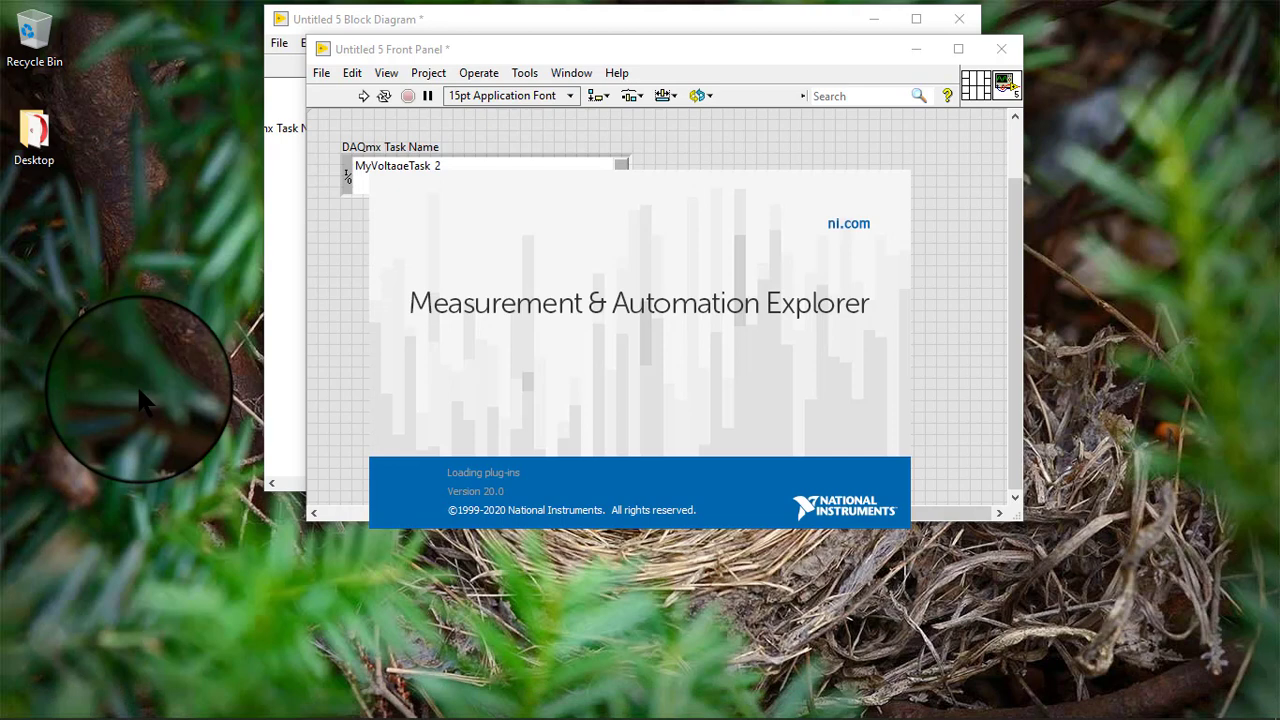
click(416, 576)
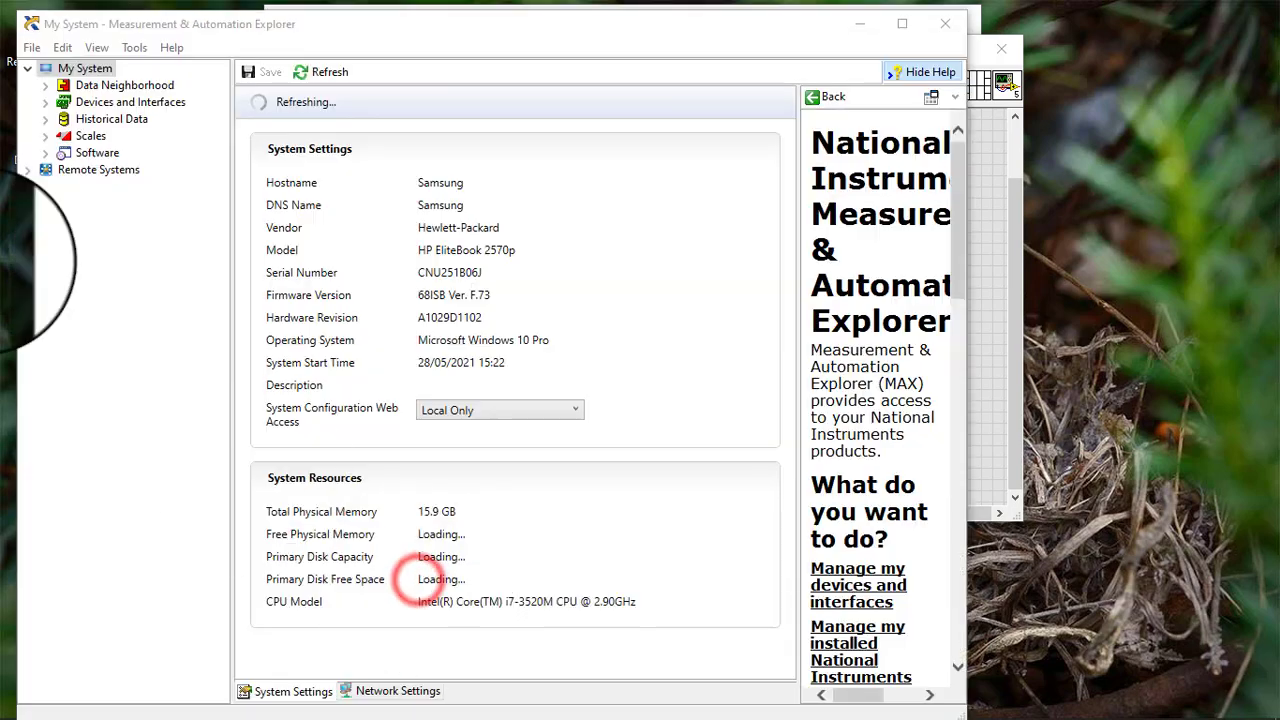
click(47, 85)
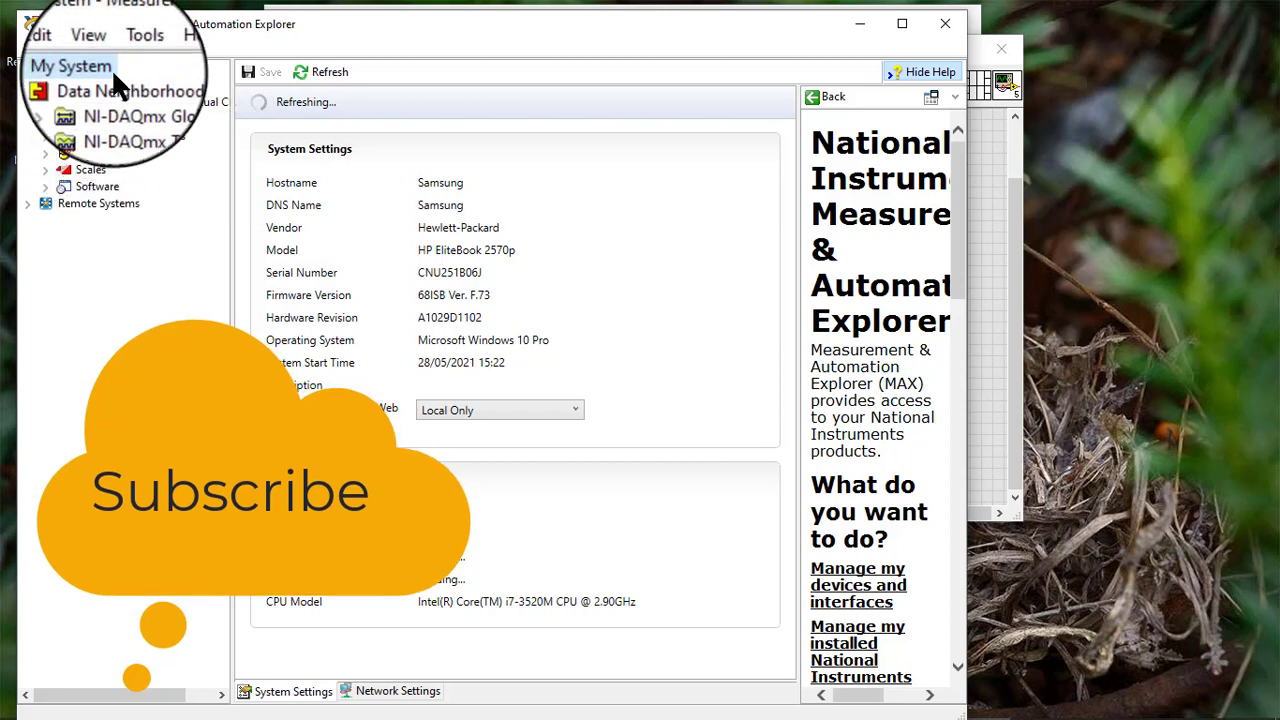
click(116, 88)
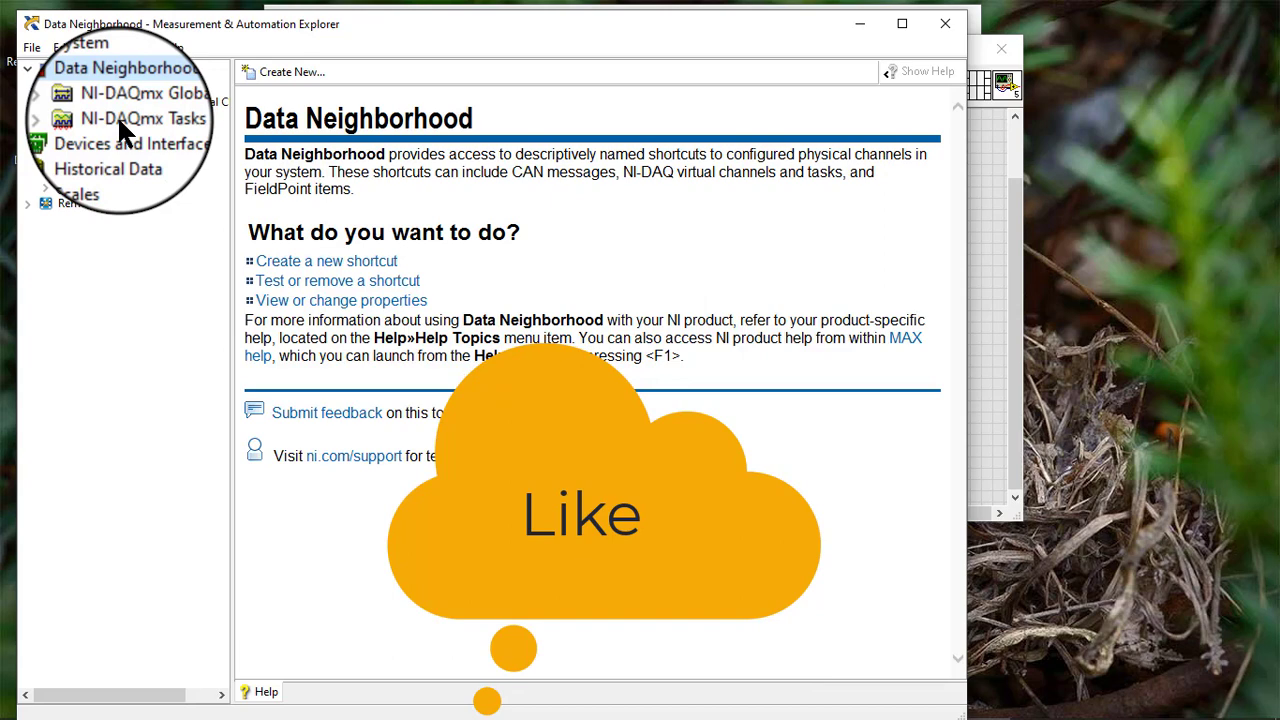
click(118, 116)
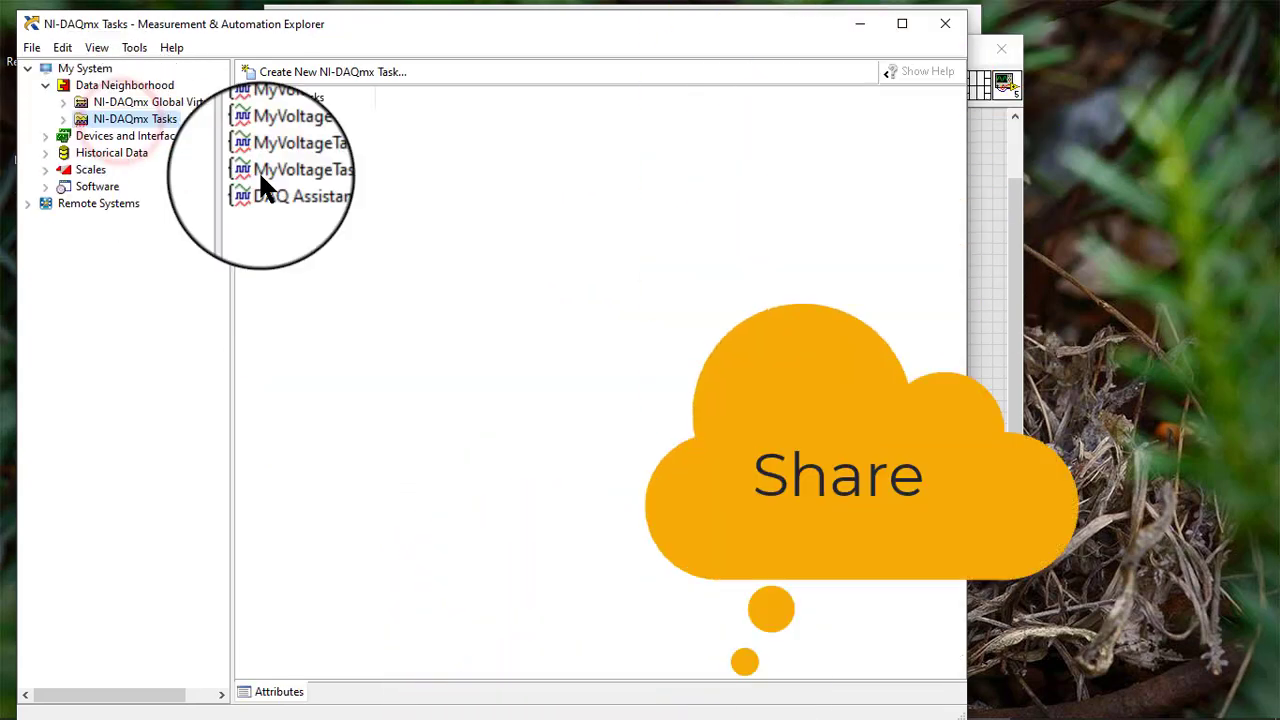
click(285, 118)
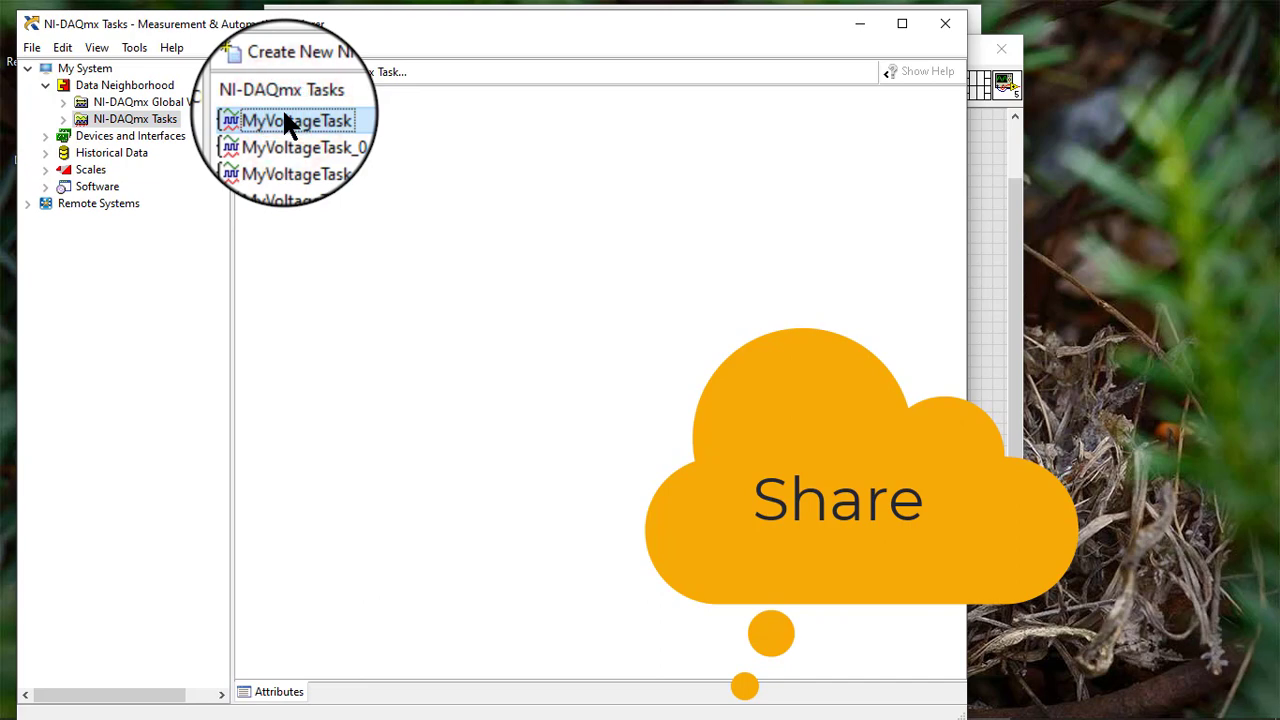
click(283, 118)
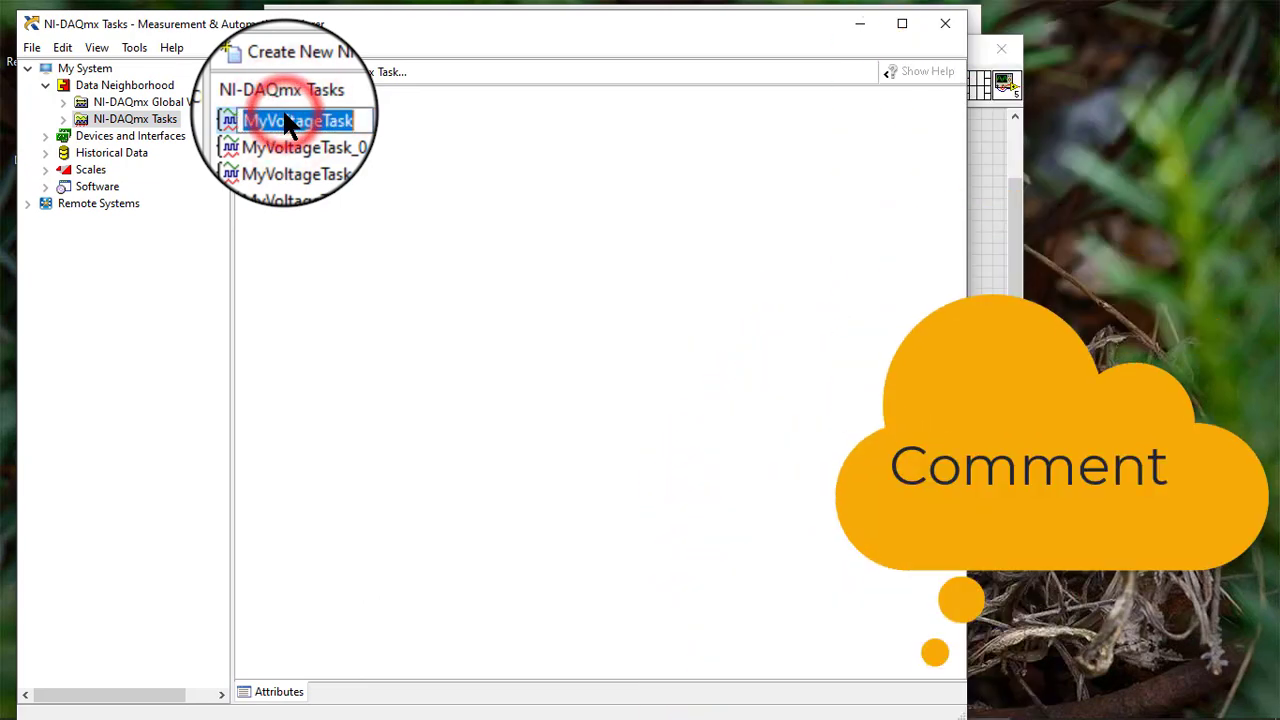
click(245, 120)
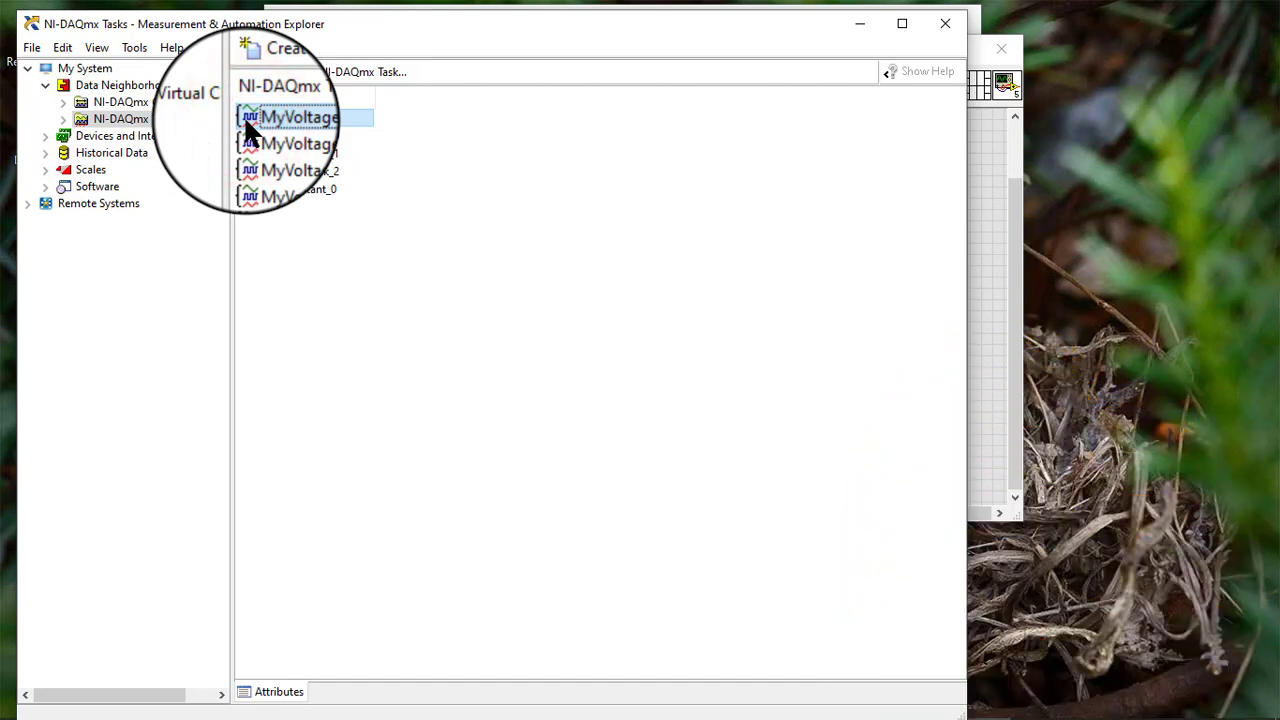
Give MyVoltageTask MyScale custom scaling and RSE terminal configuration, then save it
click(246, 122)
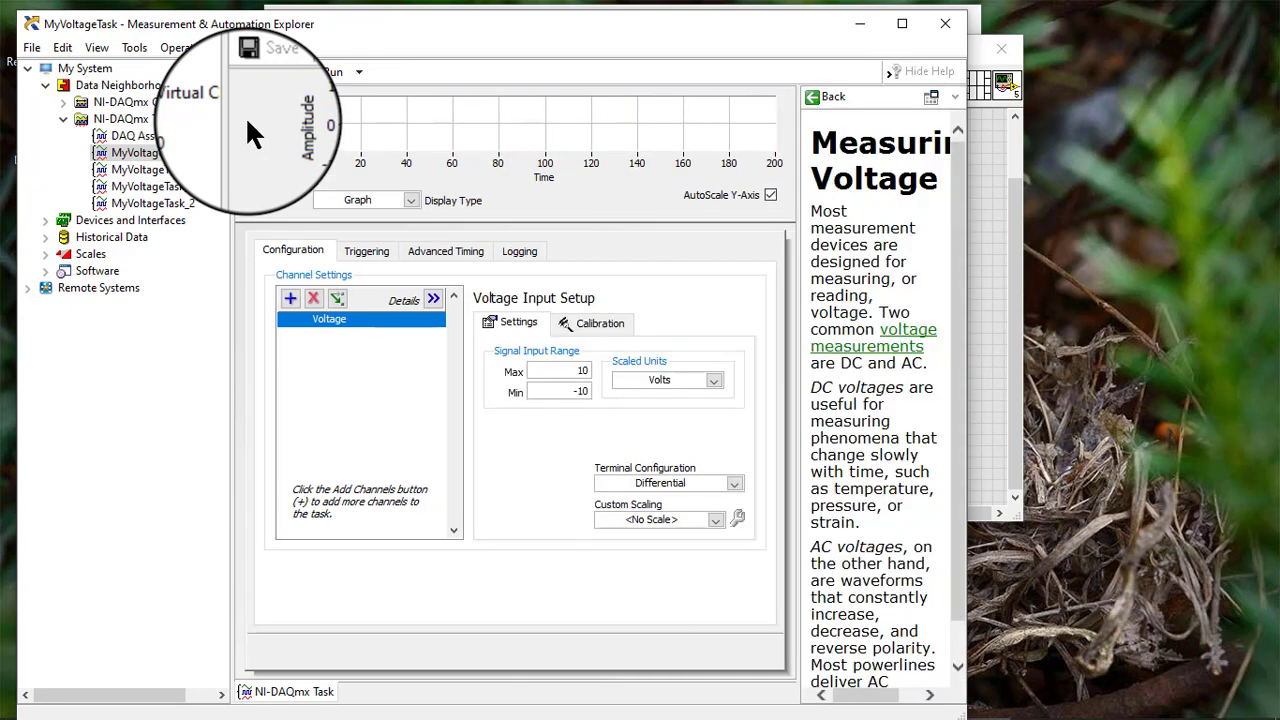
click(715, 517)
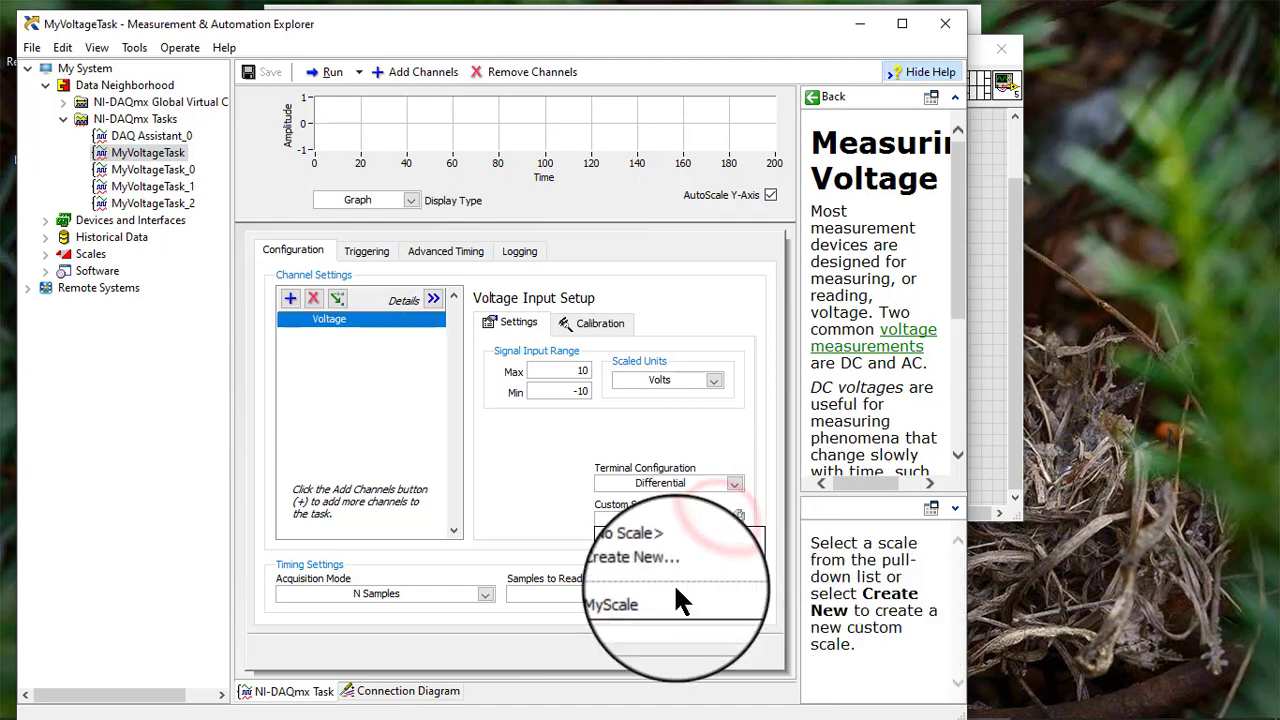
click(678, 602)
click(737, 478)
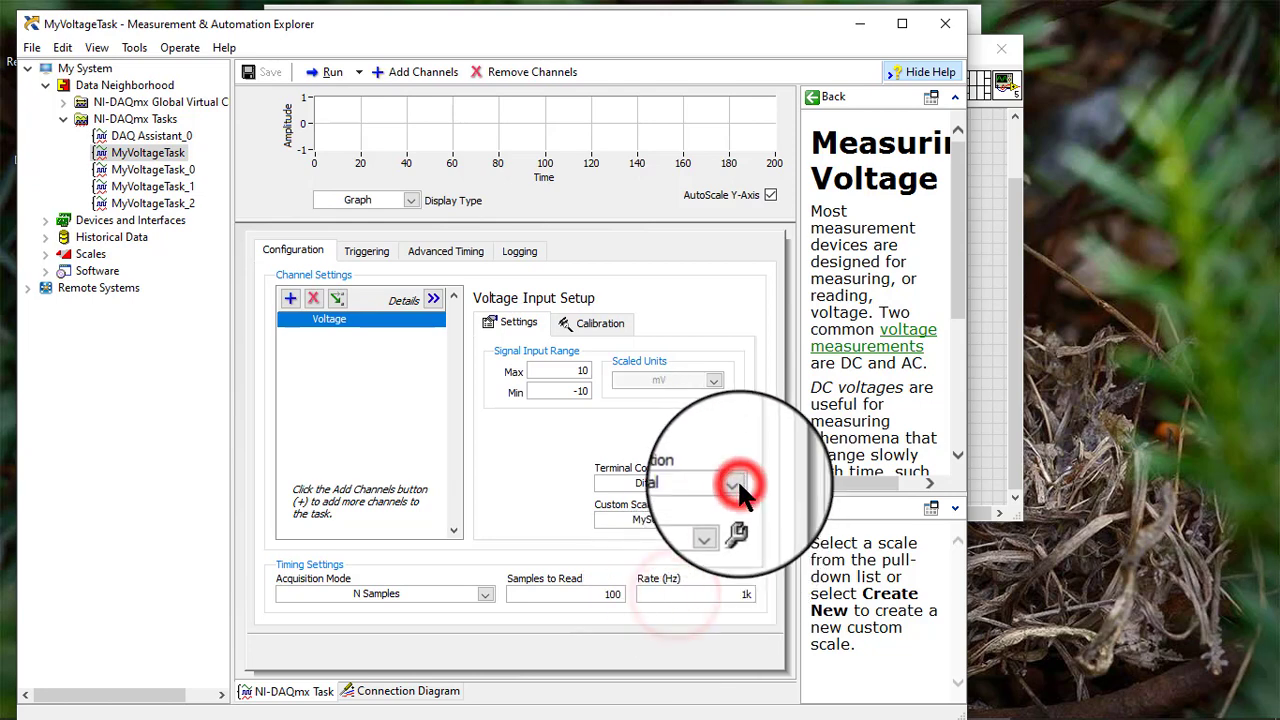
click(735, 485)
click(640, 541)
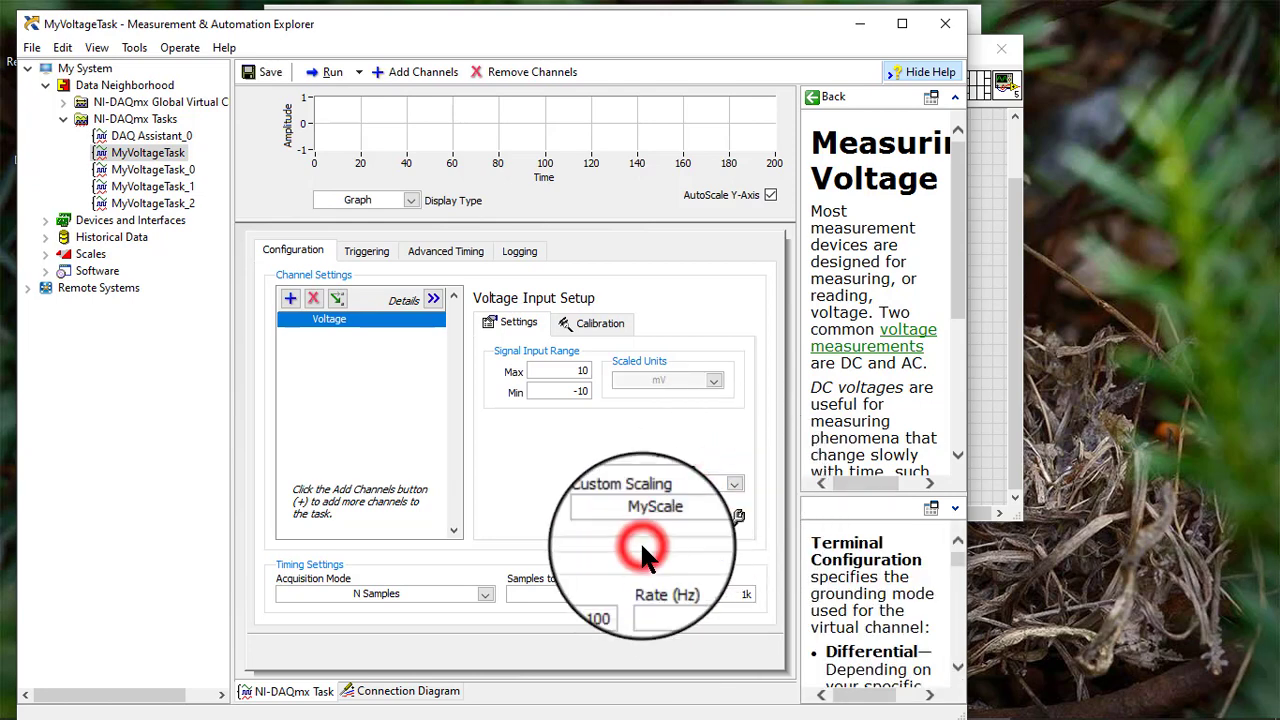
click(258, 70)
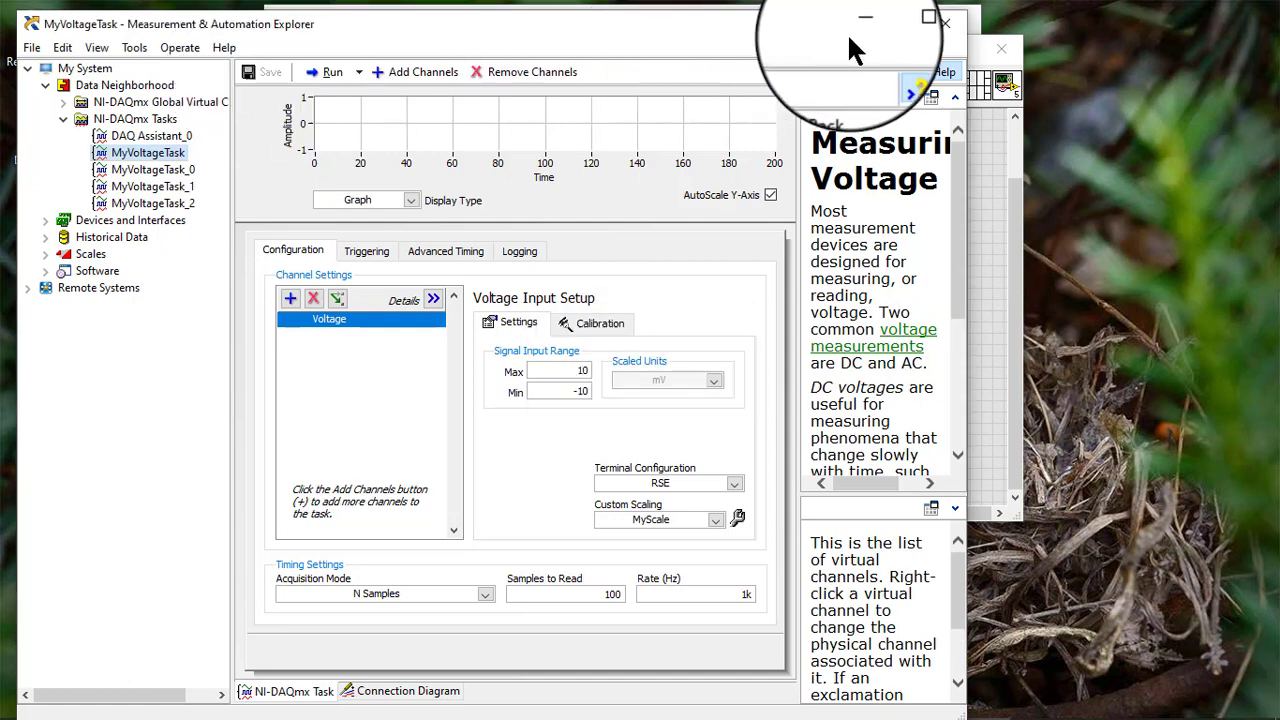
Close NI MAX and delete everything on the front panel, including the task control
click(931, 33)
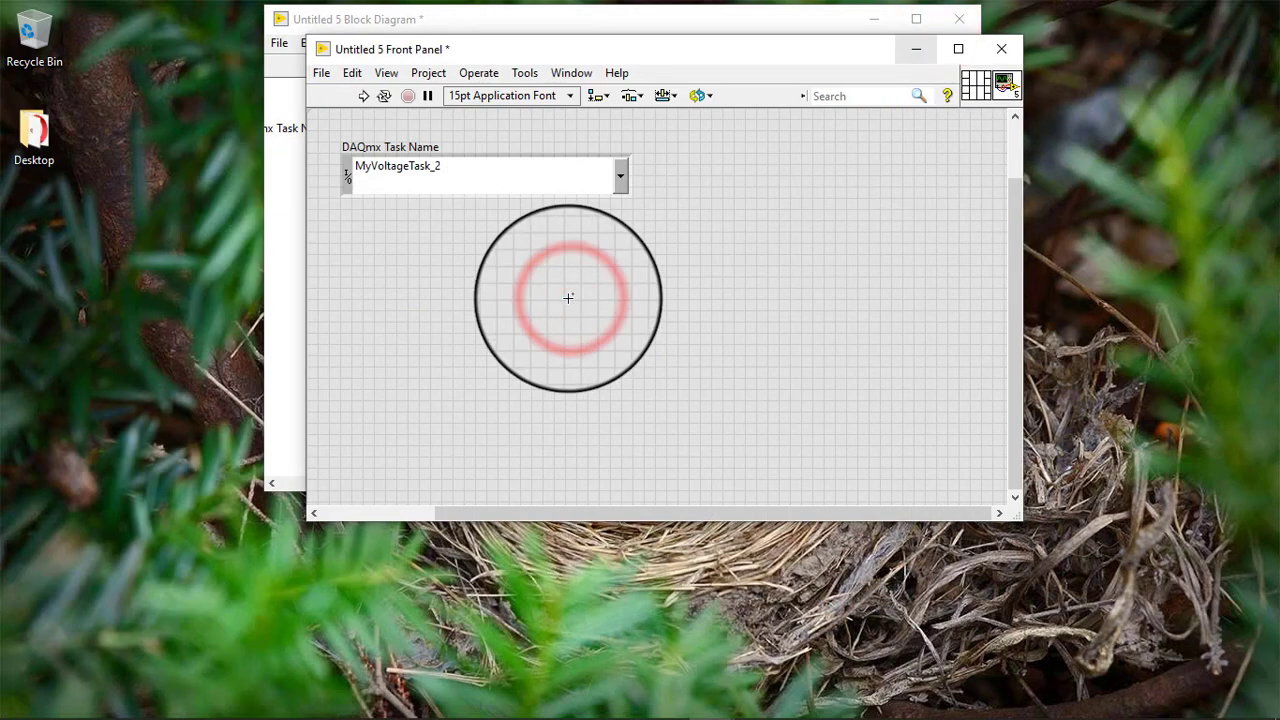
key(ctrl+a)
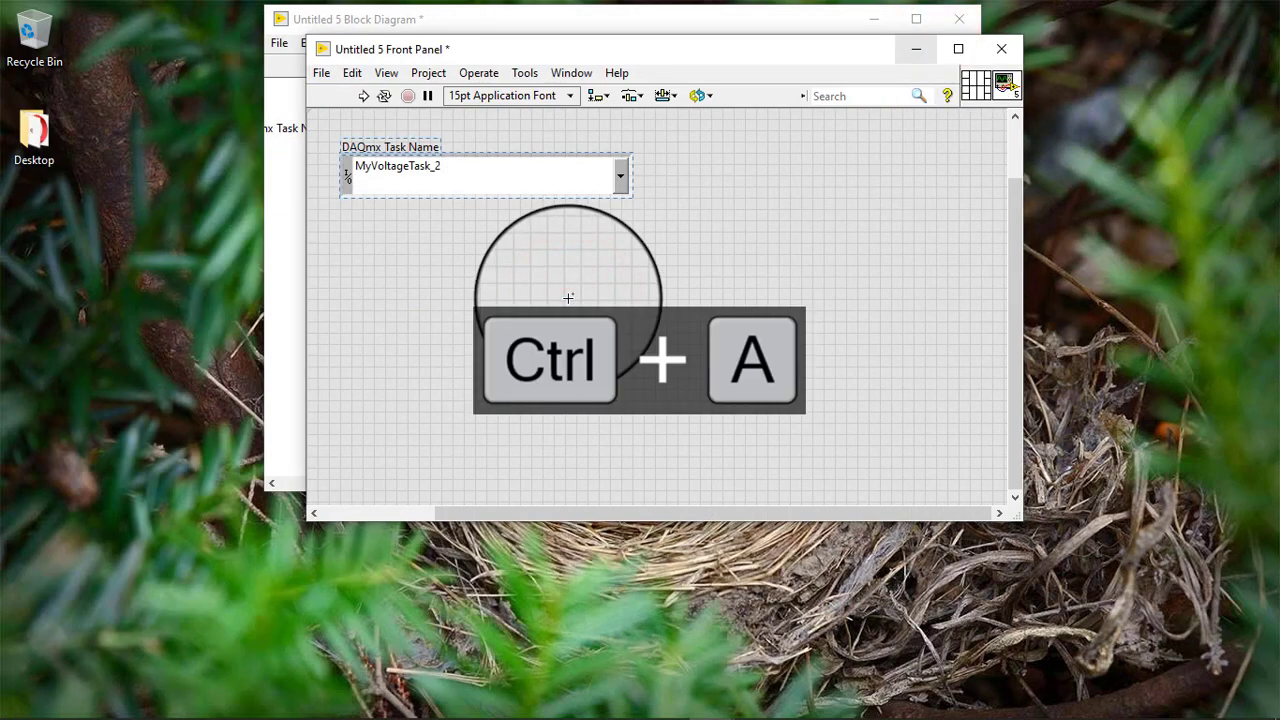
key(Delete)
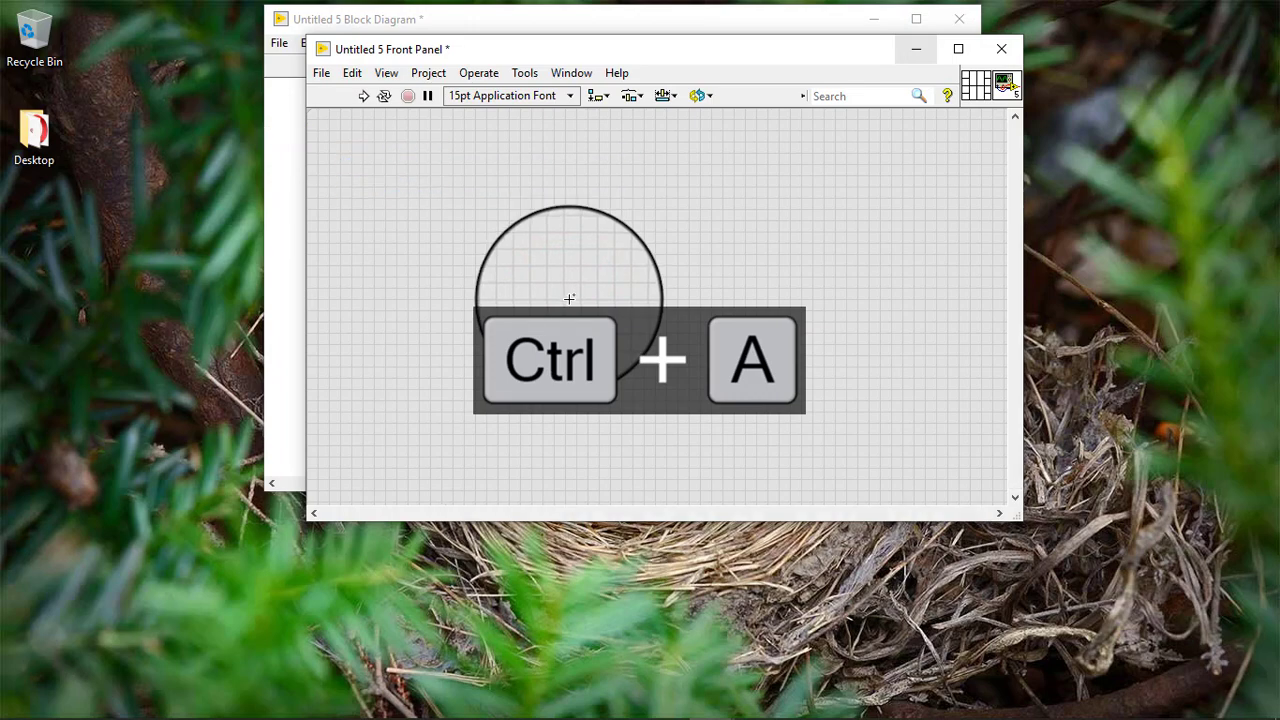
Place a DAQ Assistant Express VI near the top of the block diagram
click(281, 145)
right_click(578, 200)
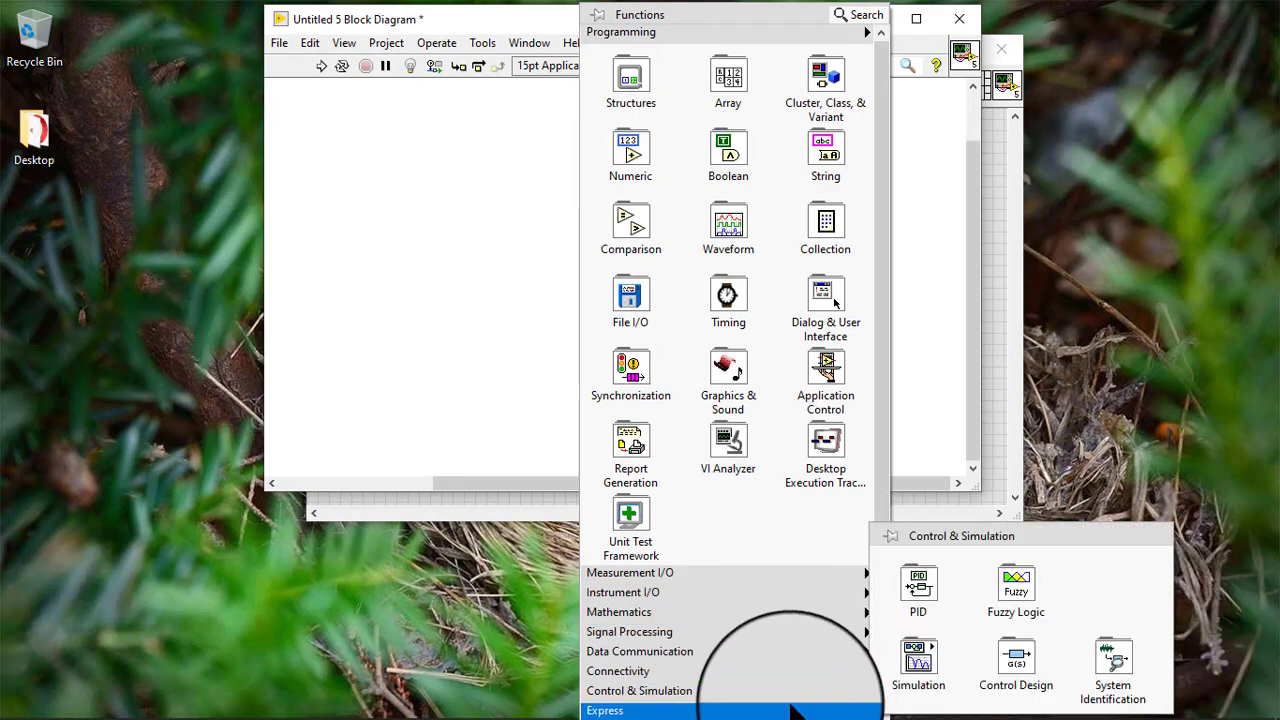
mouse_move(800, 708)
mouse_move(920, 588)
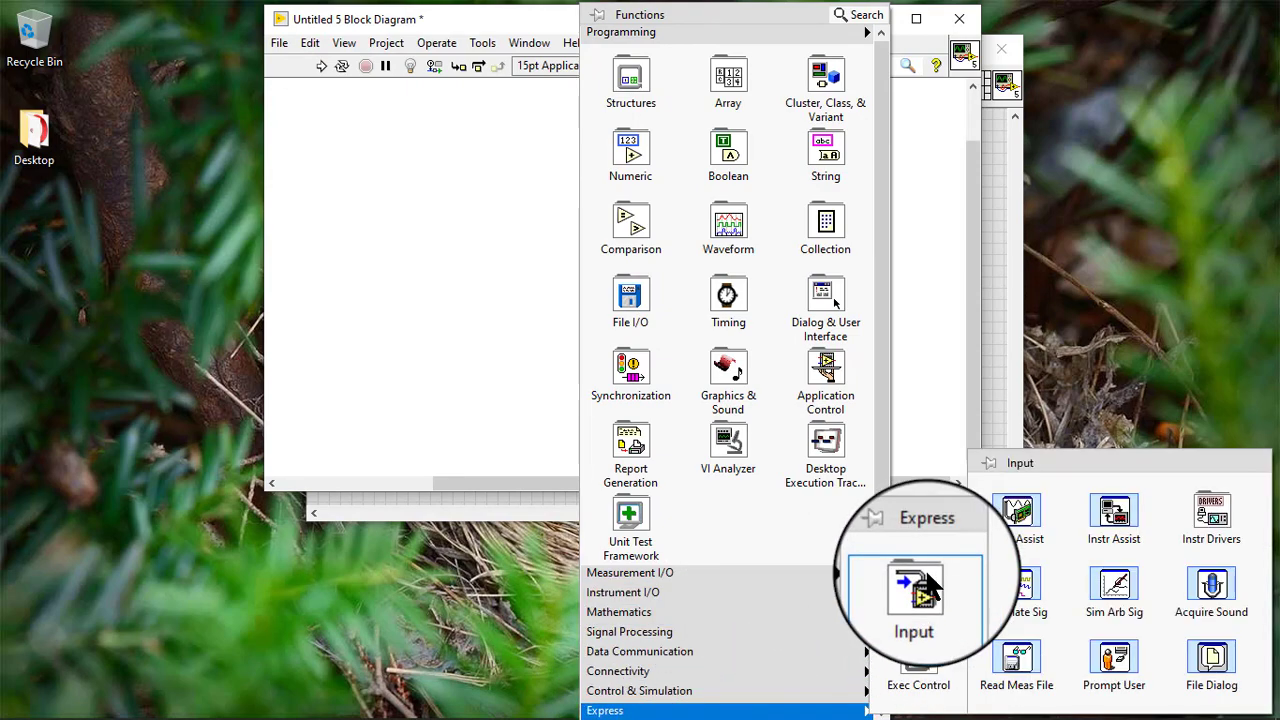
click(990, 506)
click(531, 120)
drag(531, 120, 508, 140)
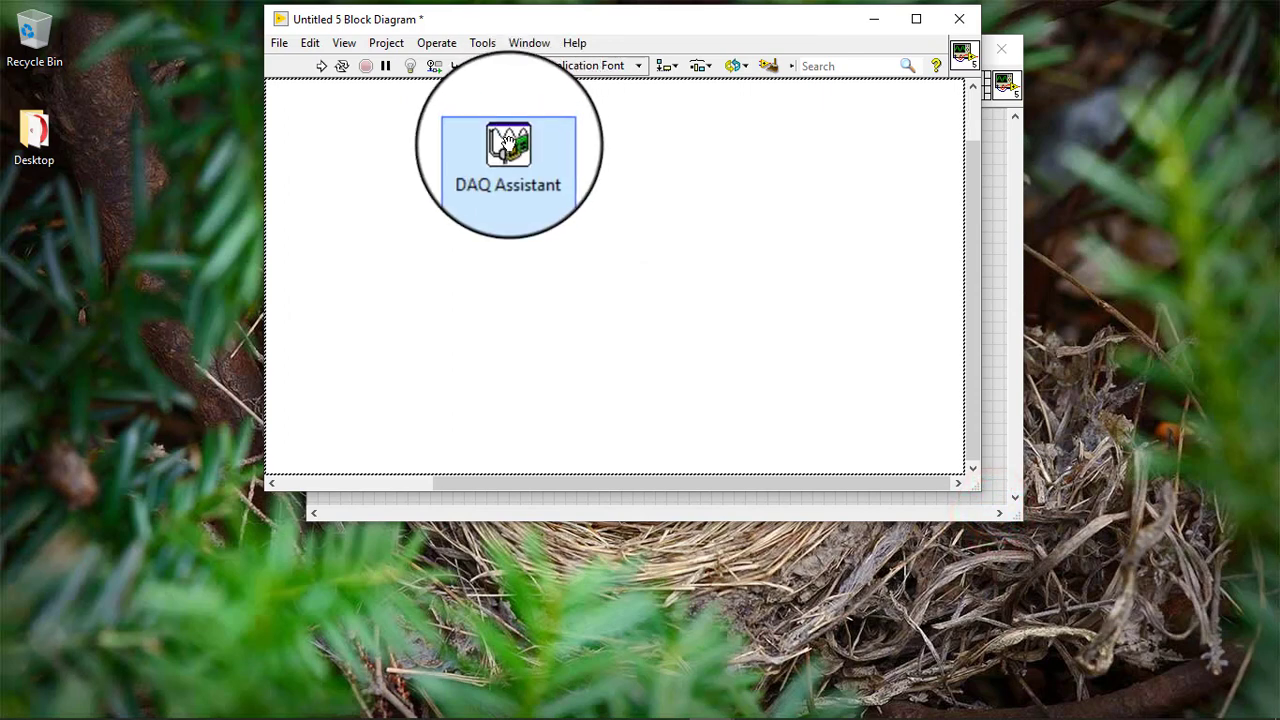
click(508, 140)
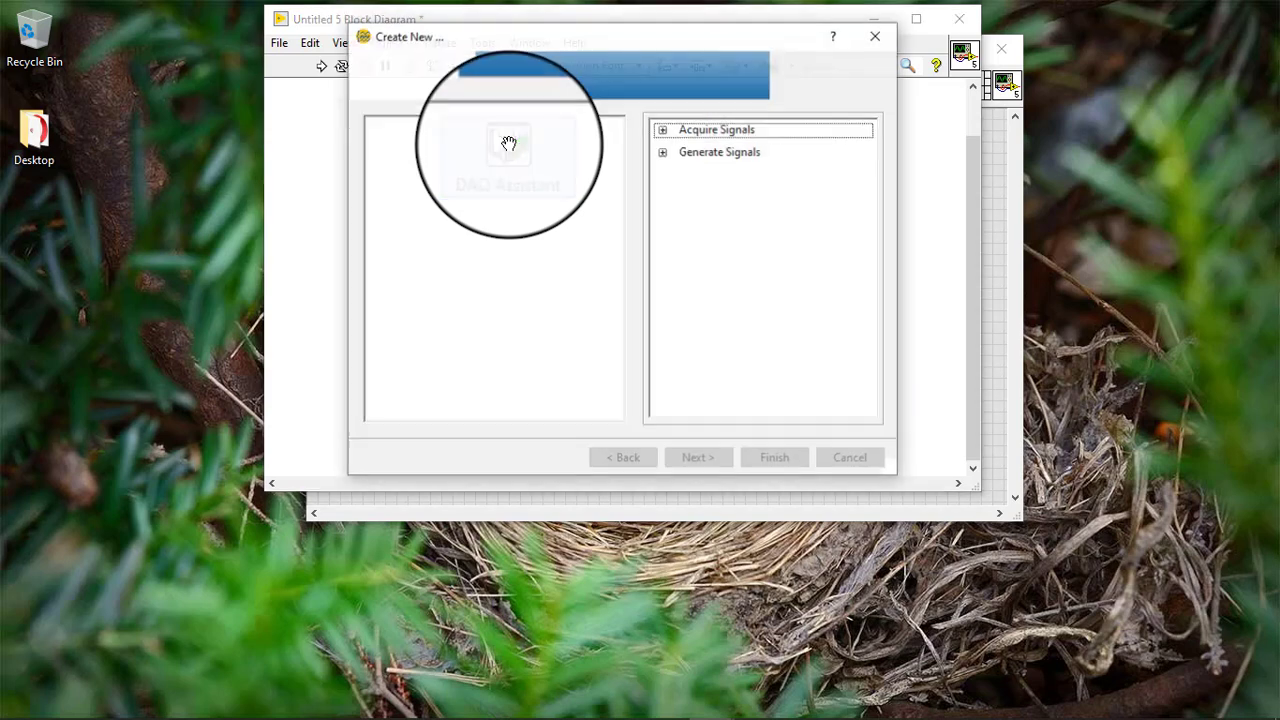
Create an analog input voltage task on SimDev1 ai0 and accept the configuration
click(660, 129)
click(683, 154)
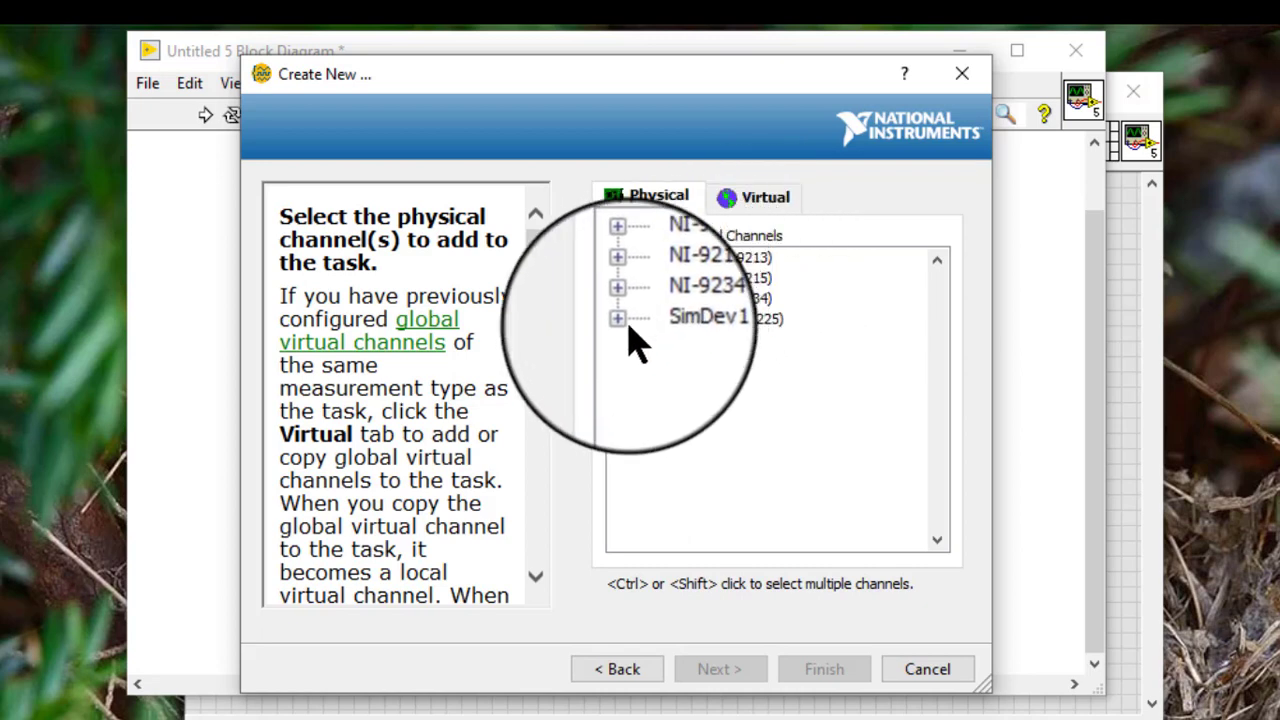
click(608, 320)
click(660, 340)
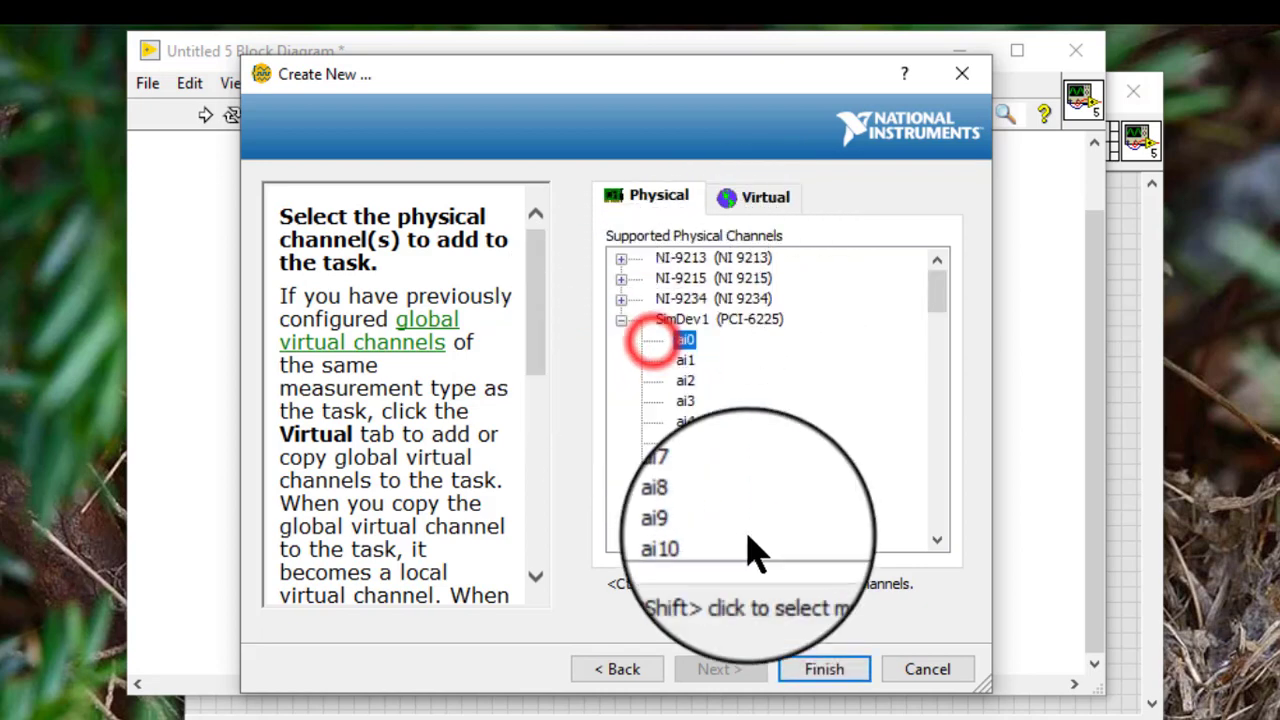
click(816, 669)
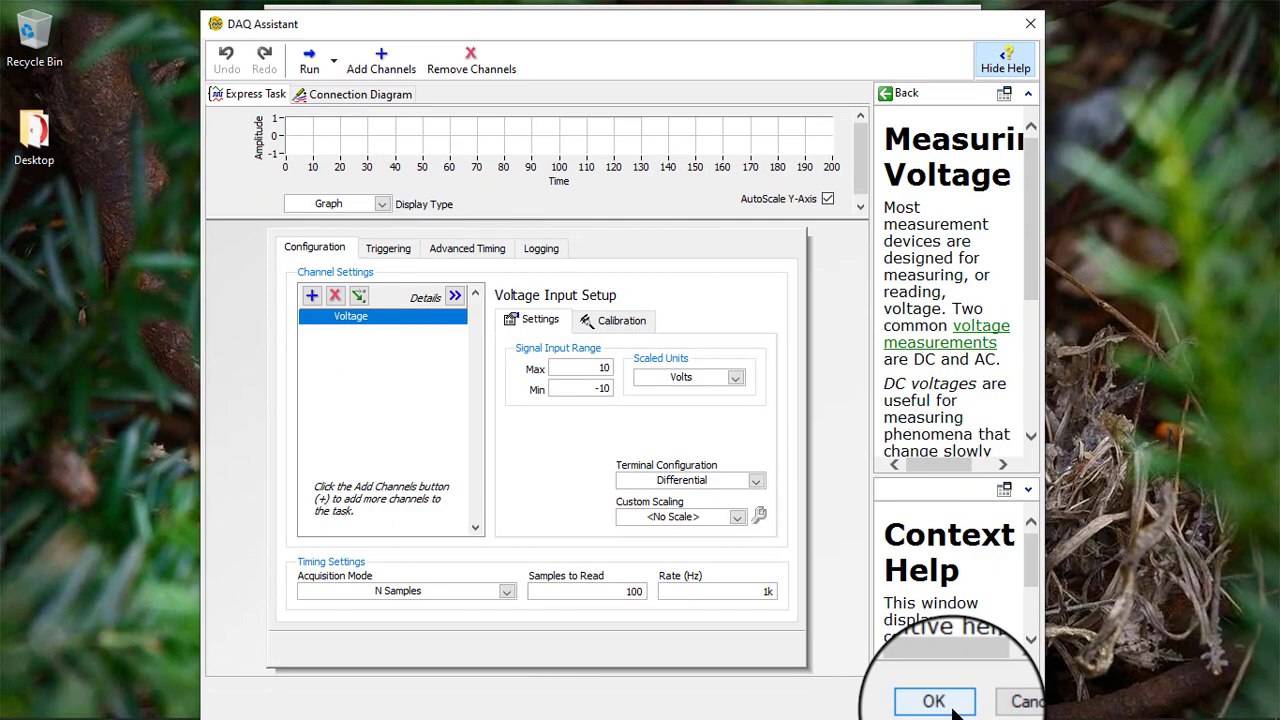
click(952, 706)
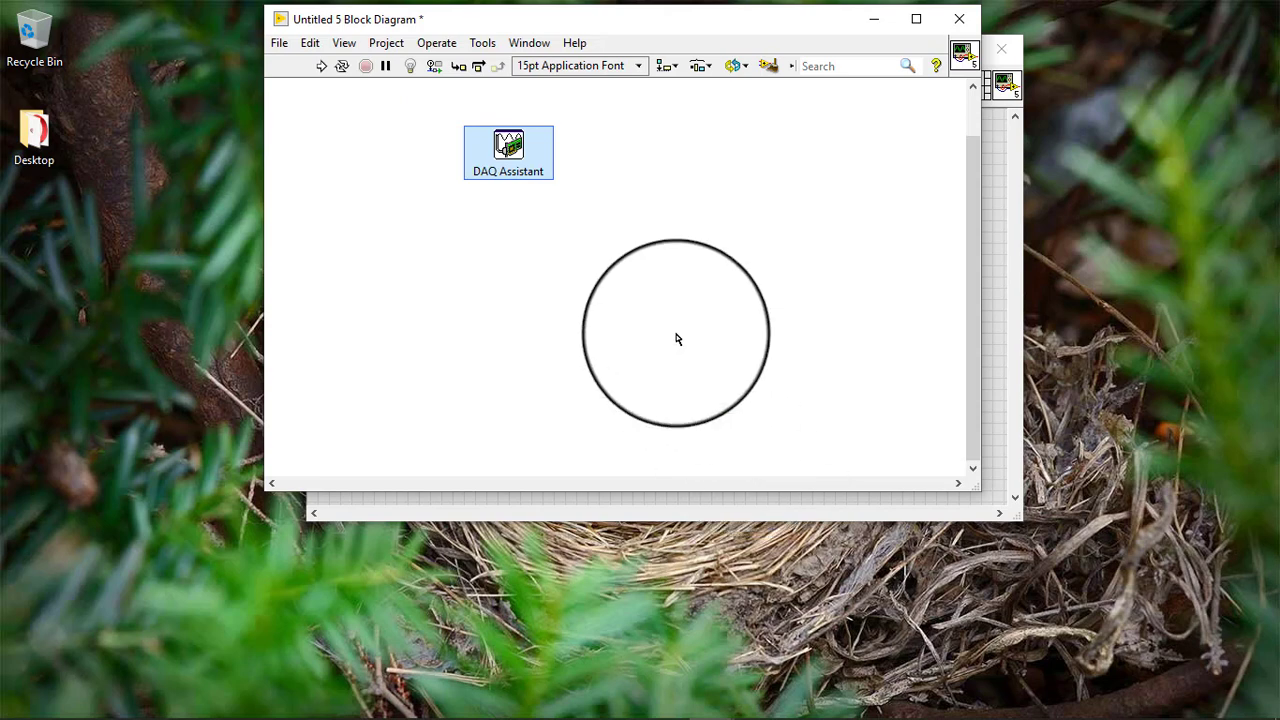
Convert the DAQ Assistant node to an NI-DAQmx task, confirming the settings dialogs
click(421, 581)
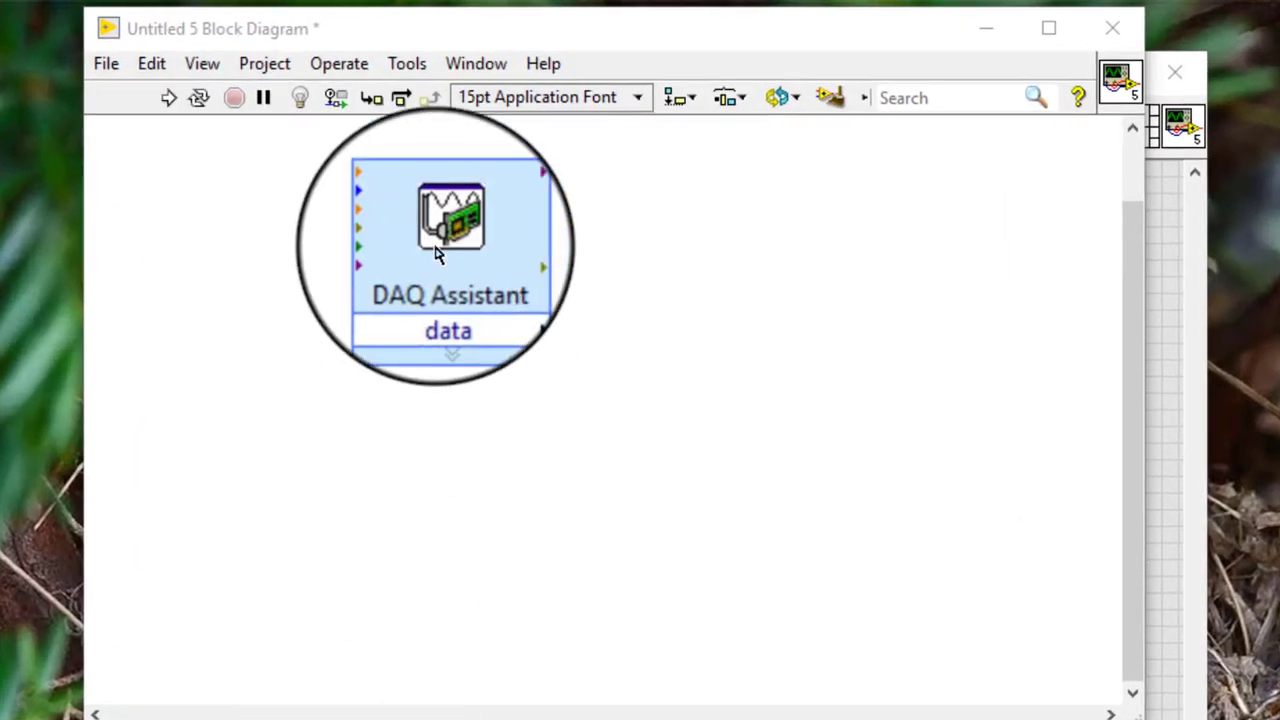
right_click(437, 245)
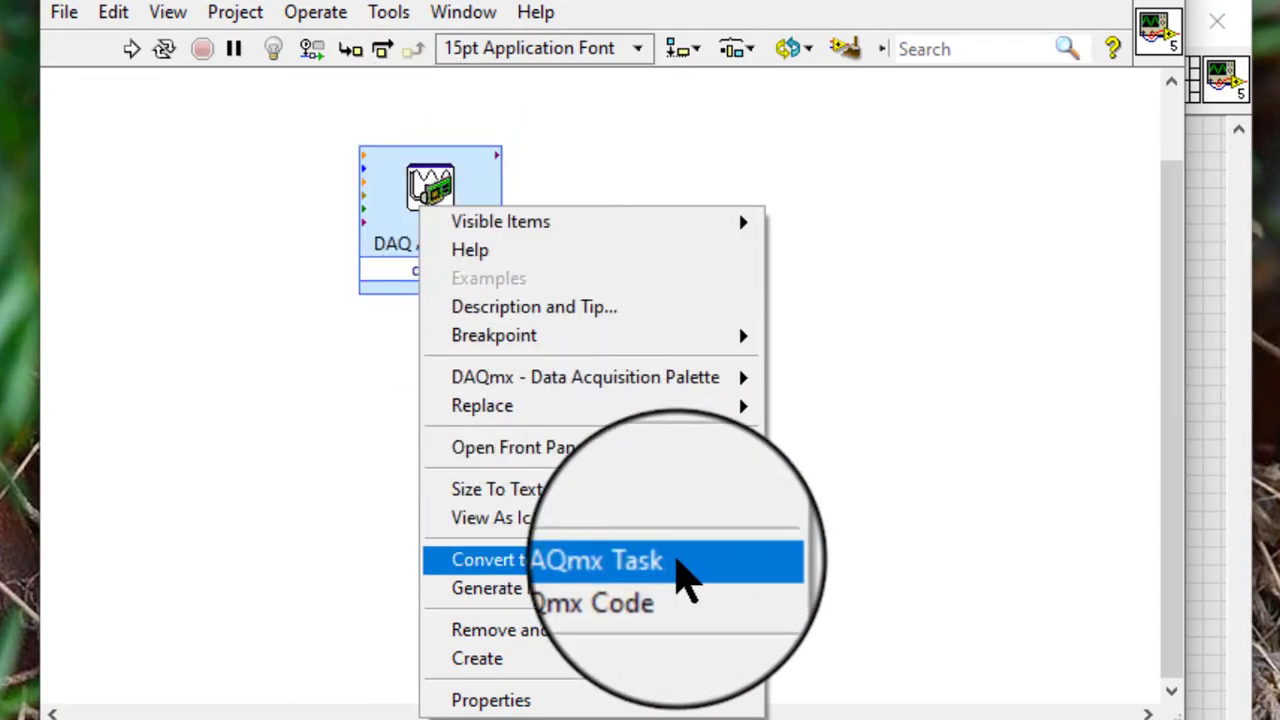
click(680, 562)
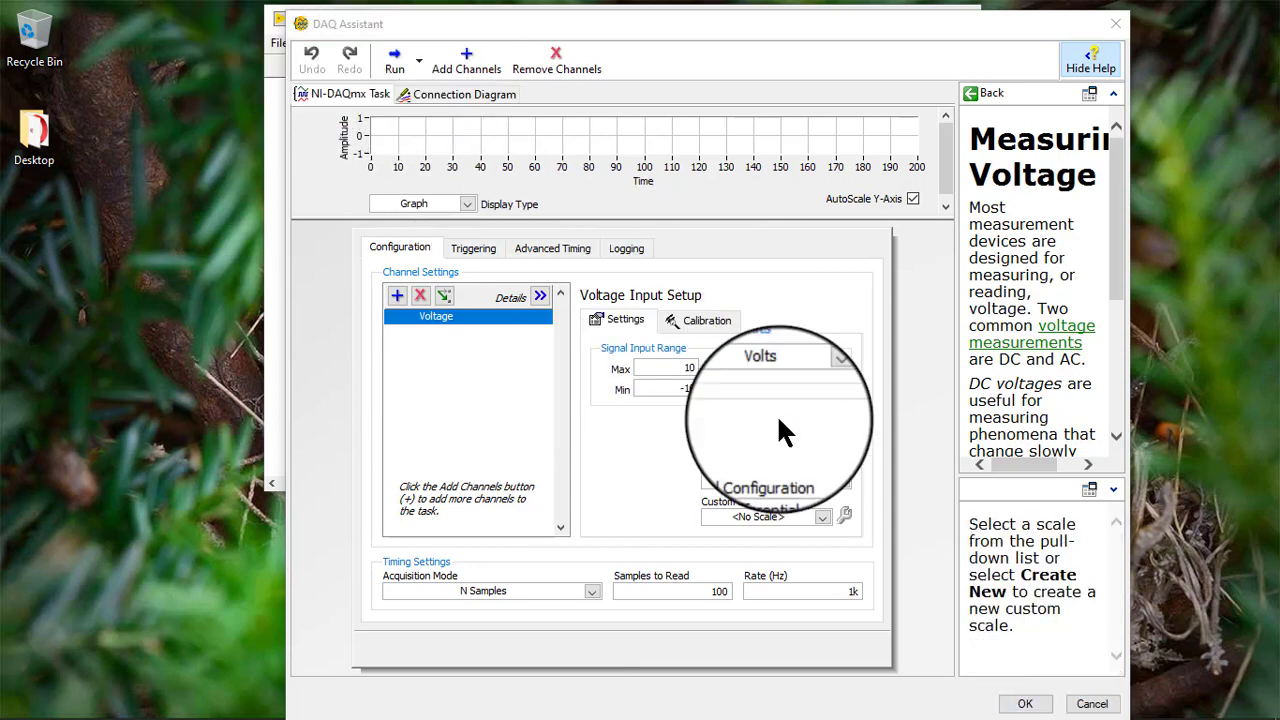
click(1025, 702)
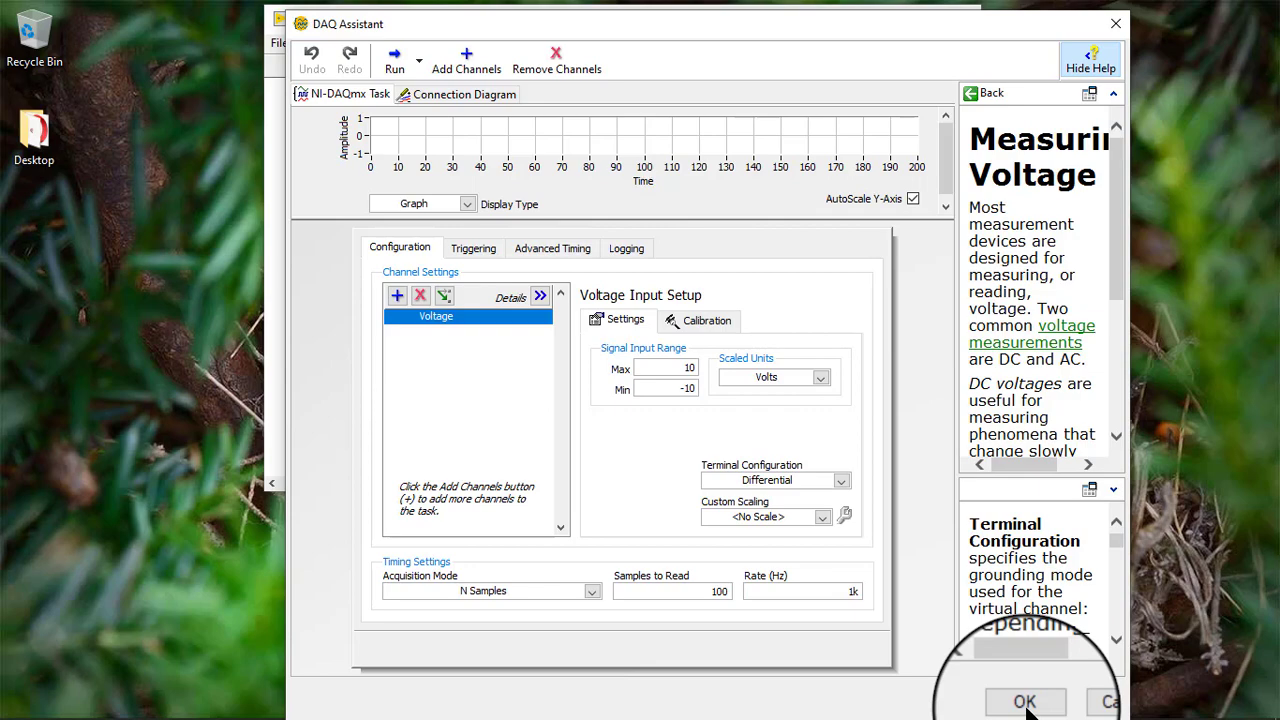
click(1025, 702)
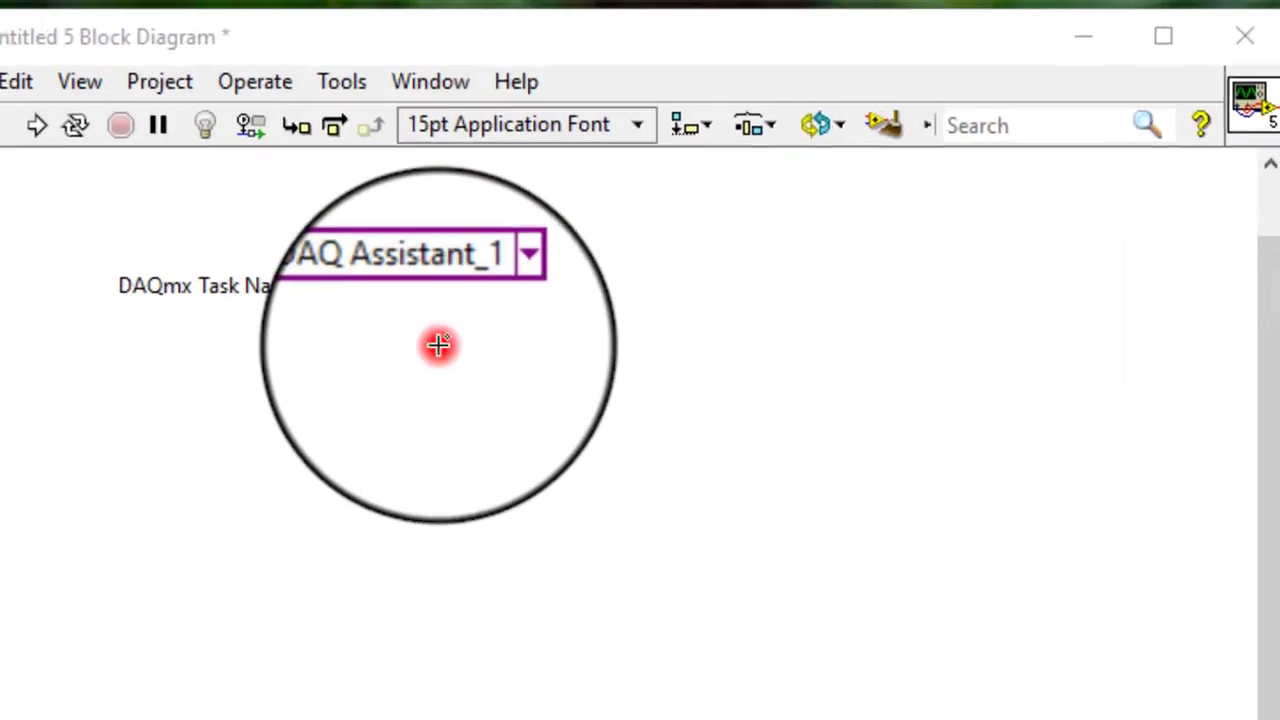
Widen the DAQ Assistant_1 constant and change it to a control
drag(530, 180, 566, 151)
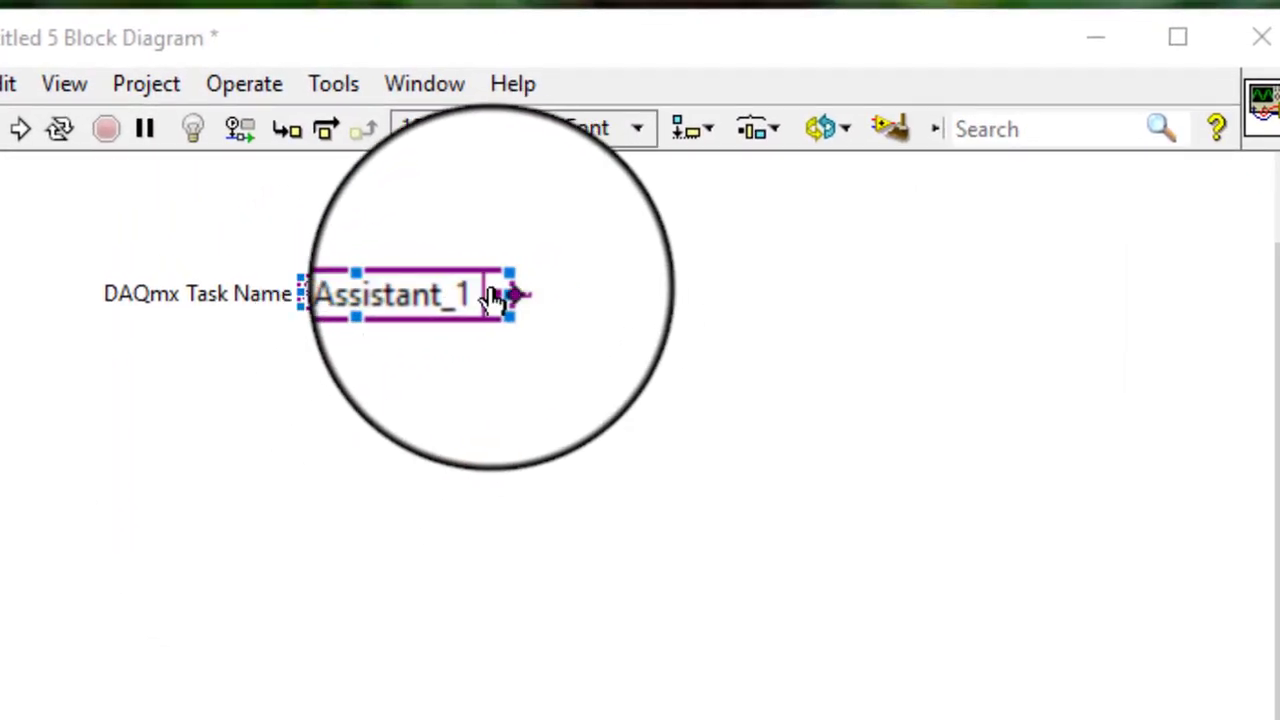
click(503, 293)
drag(503, 293, 812, 280)
click(831, 403)
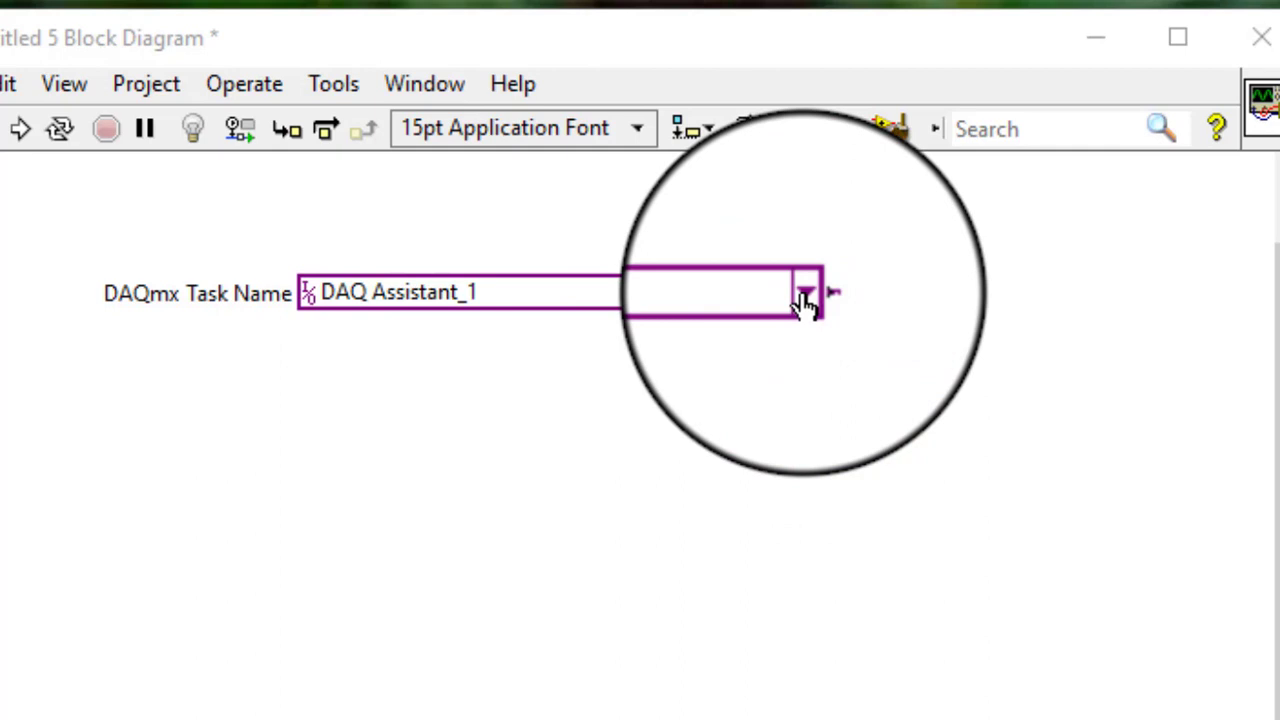
click(805, 303)
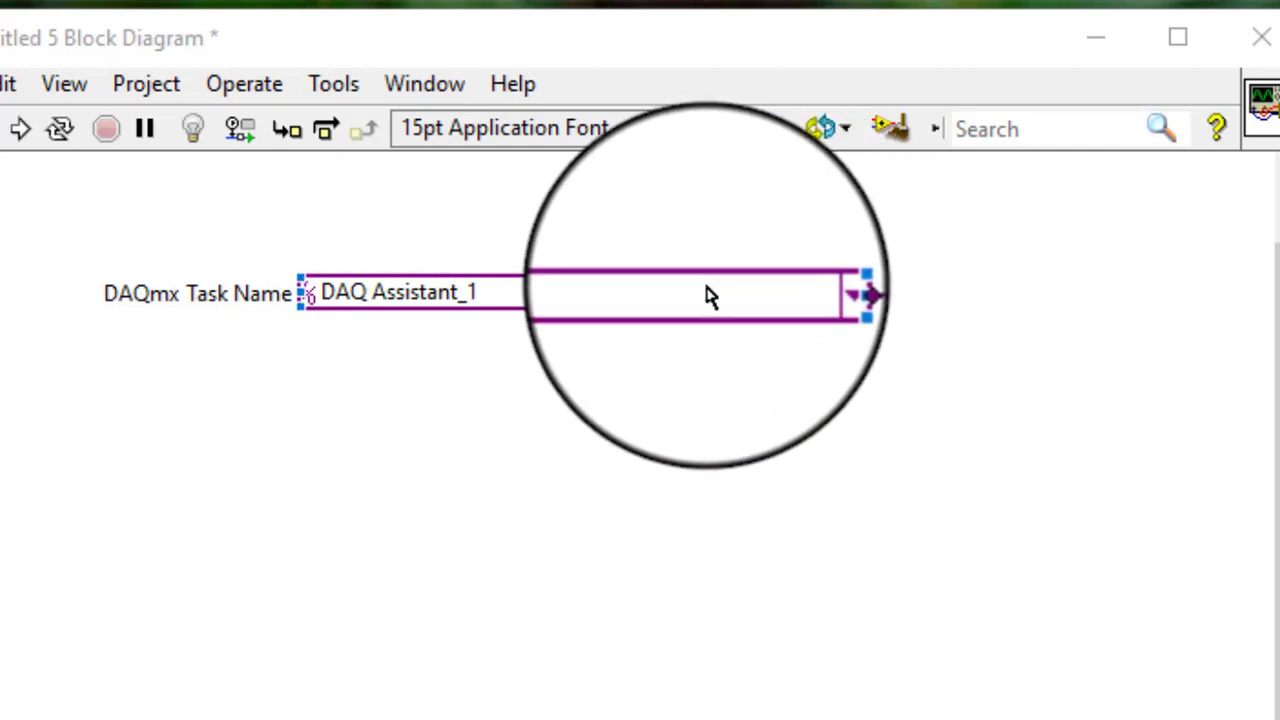
double_click(700, 285)
right_click(700, 283)
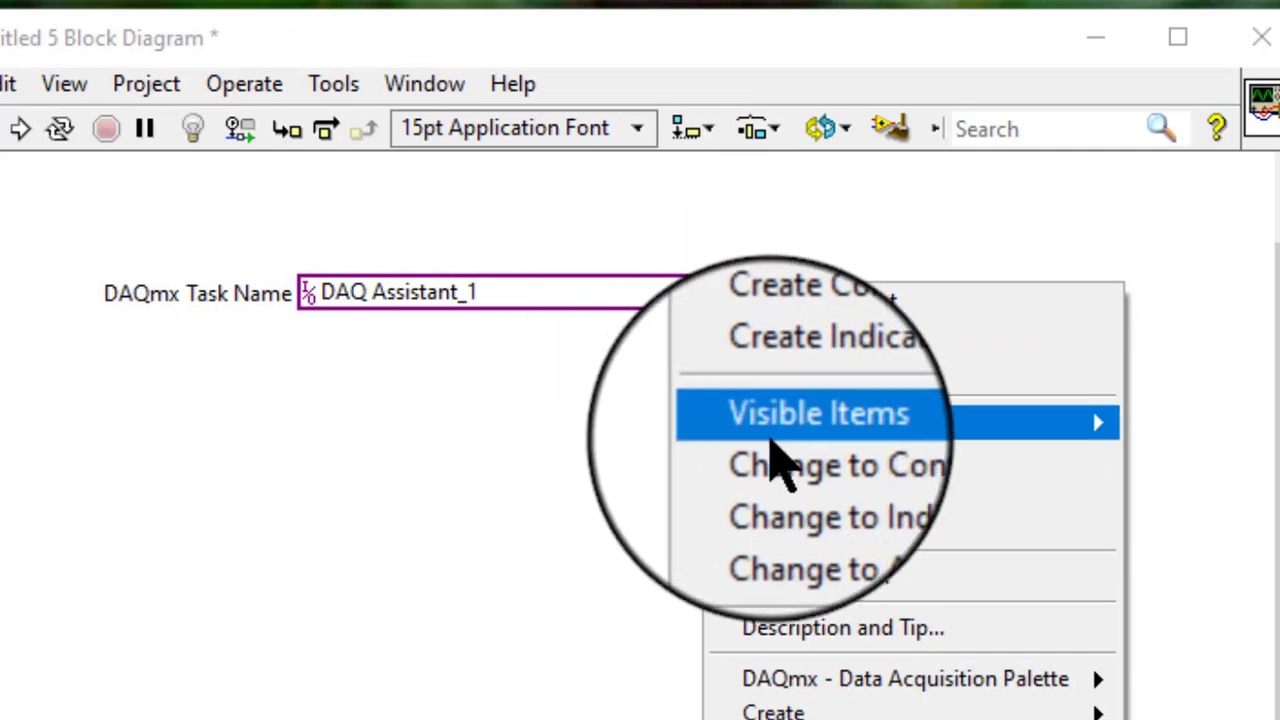
click(786, 465)
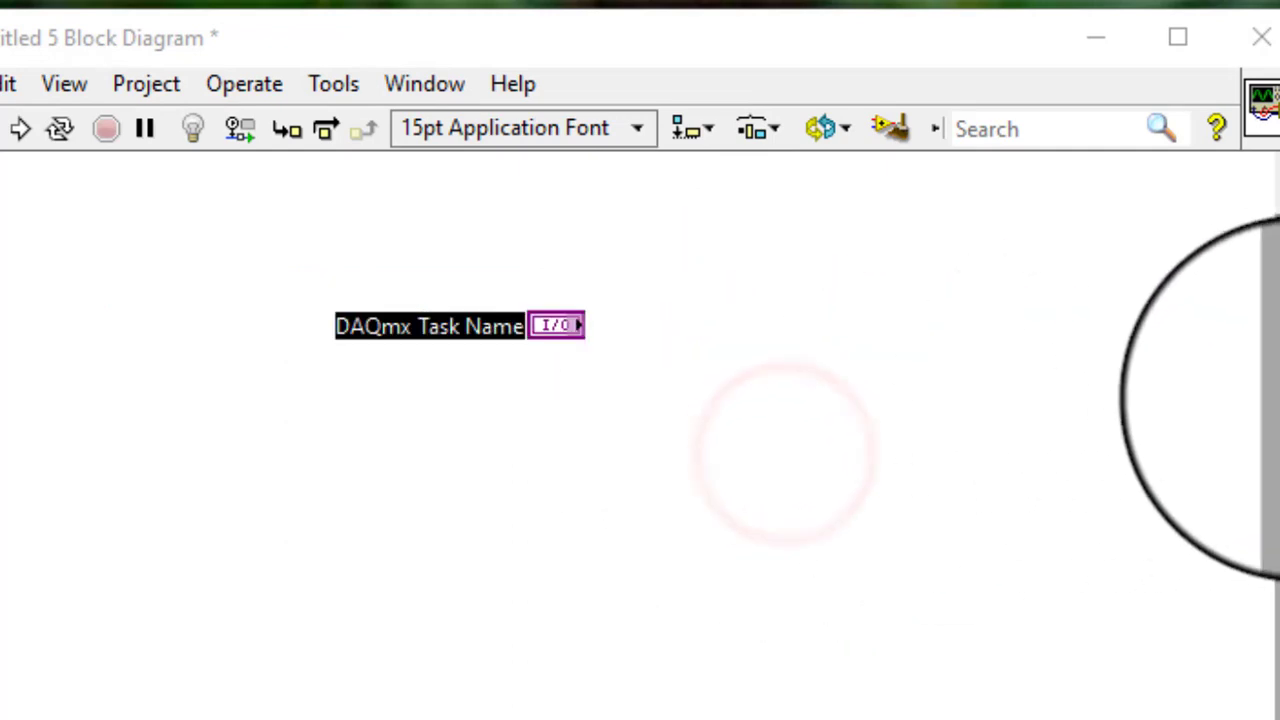
On the front panel, widen the DAQmx Task Name control and show its task list
key(ctrl+e)
click(414, 377)
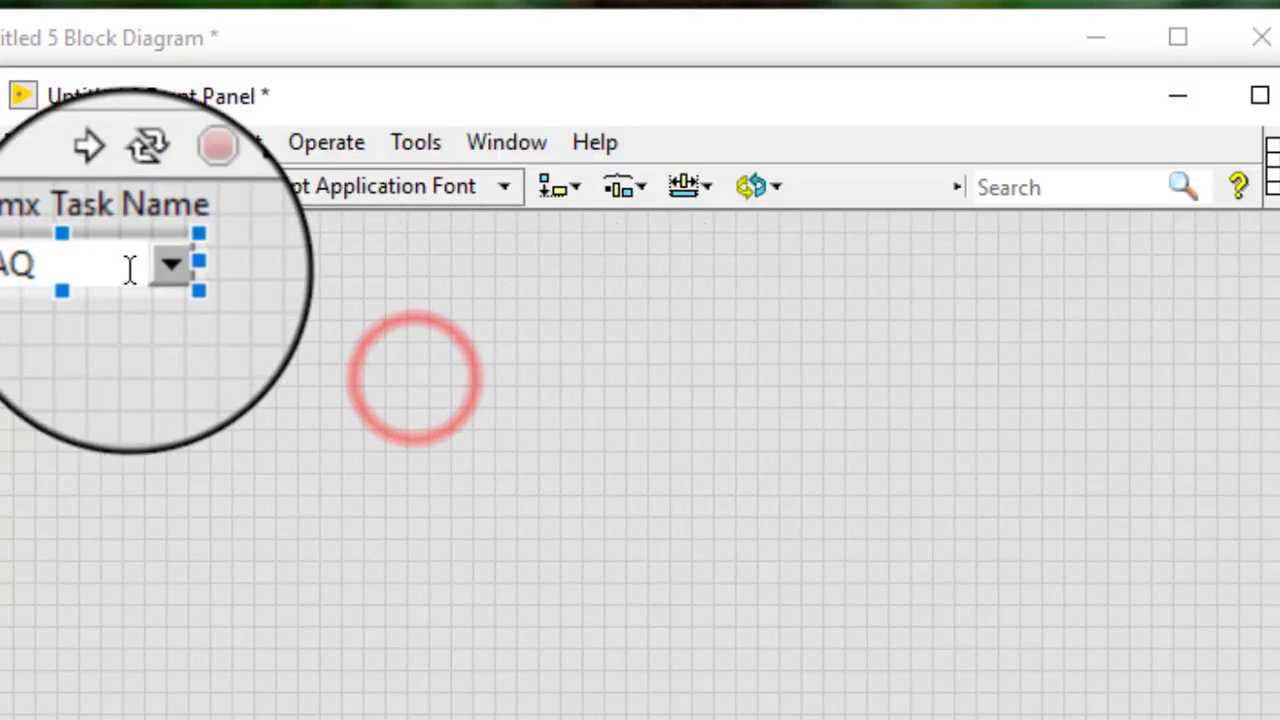
drag(180, 265, 712, 262)
click(186, 268)
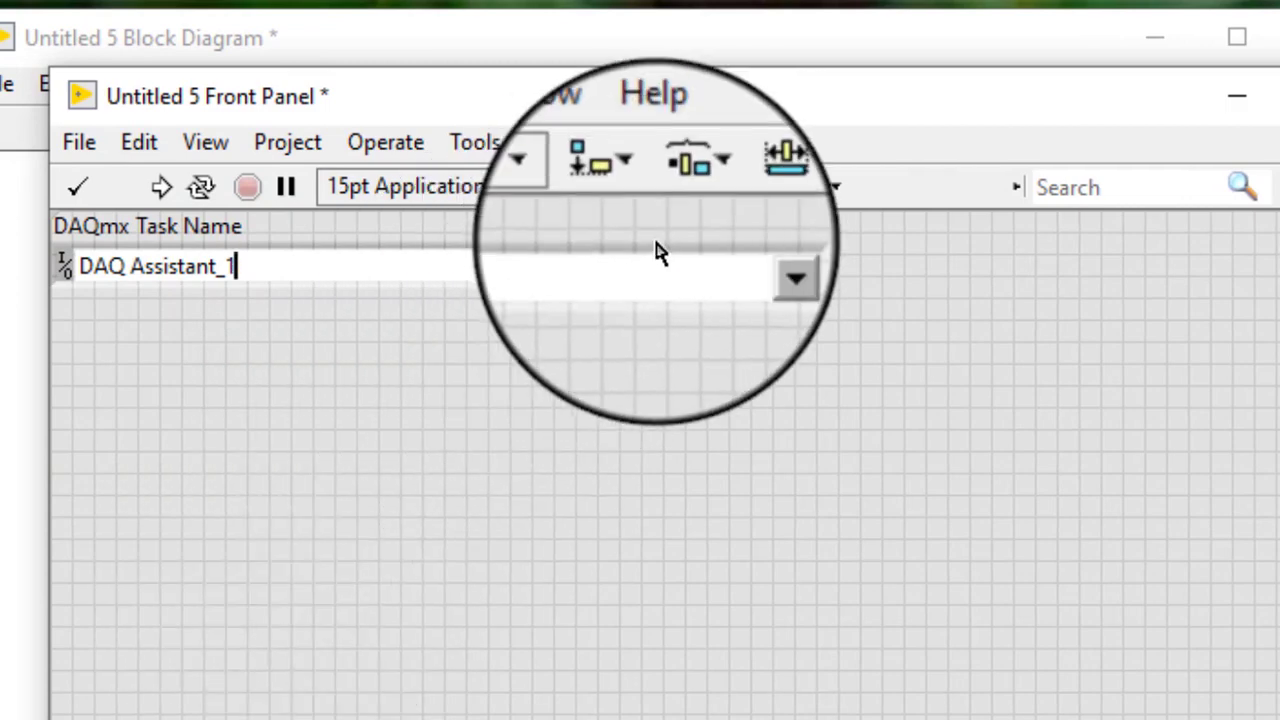
click(759, 288)
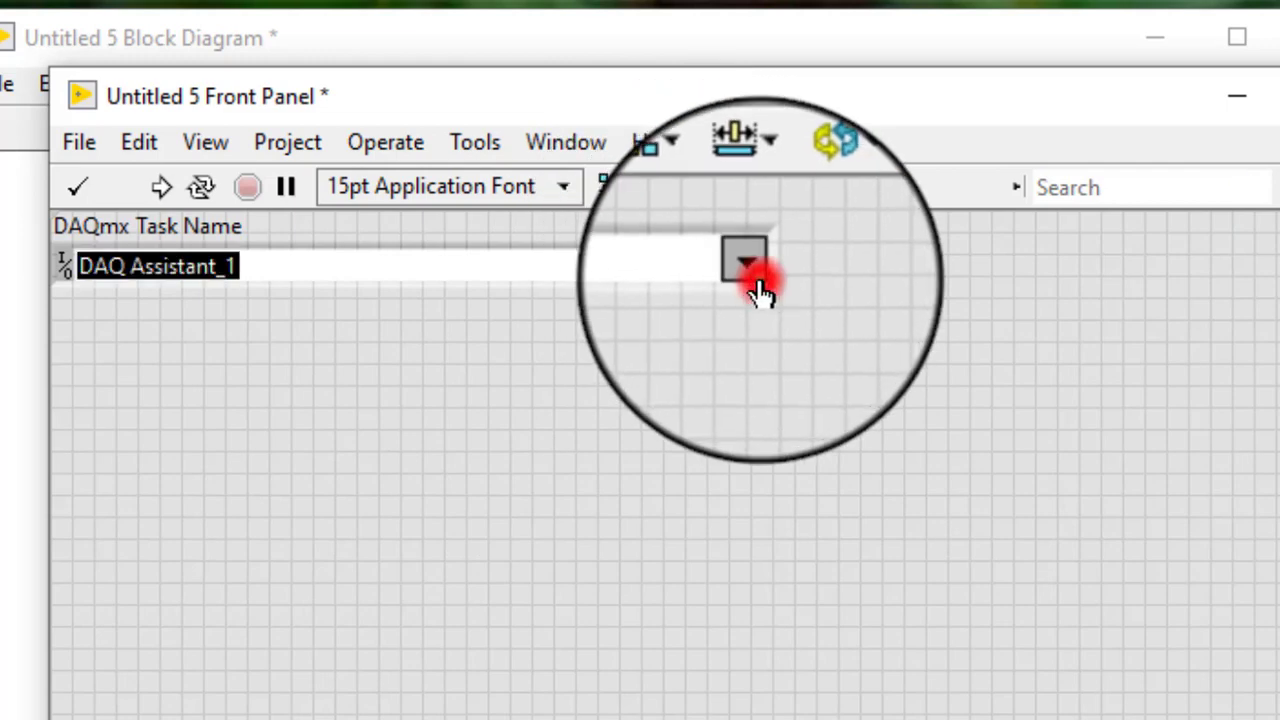